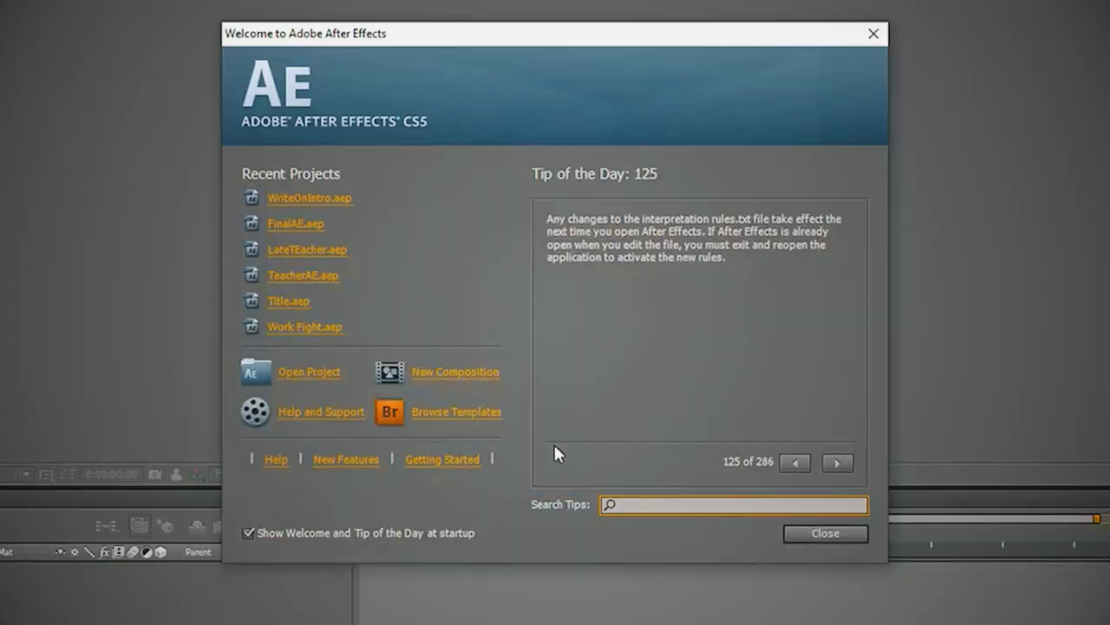
# Step: Create a composition named Teleportation with the HDTV 1080 24 preset and a duration of 0:00:20:00
pyautogui.click(445, 371)
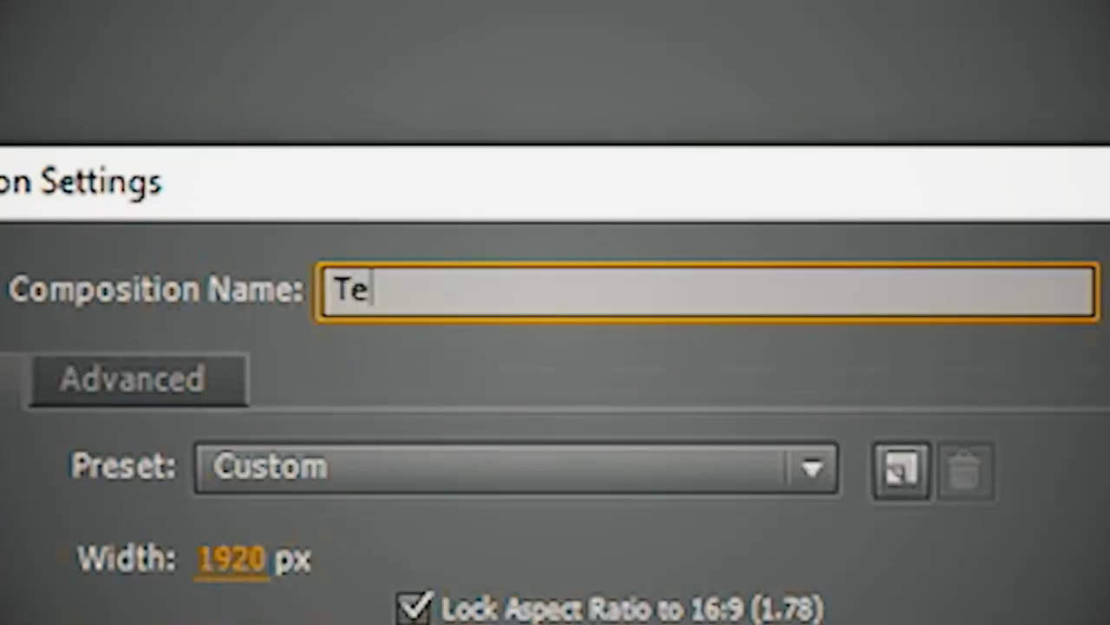
pyautogui.write('Teleportati')
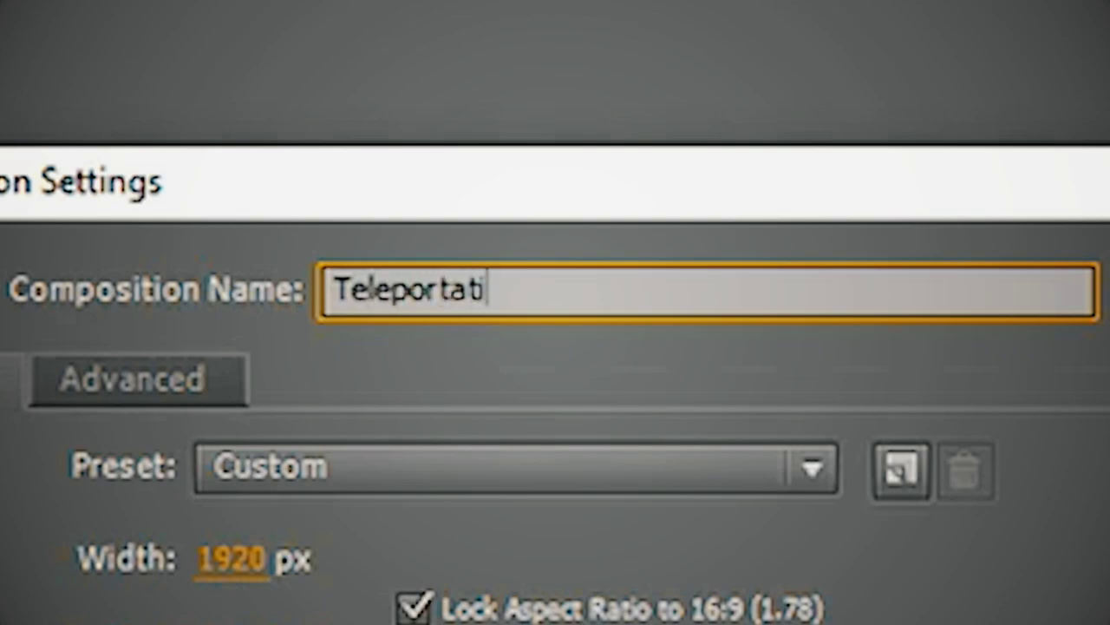
pyautogui.write('on')
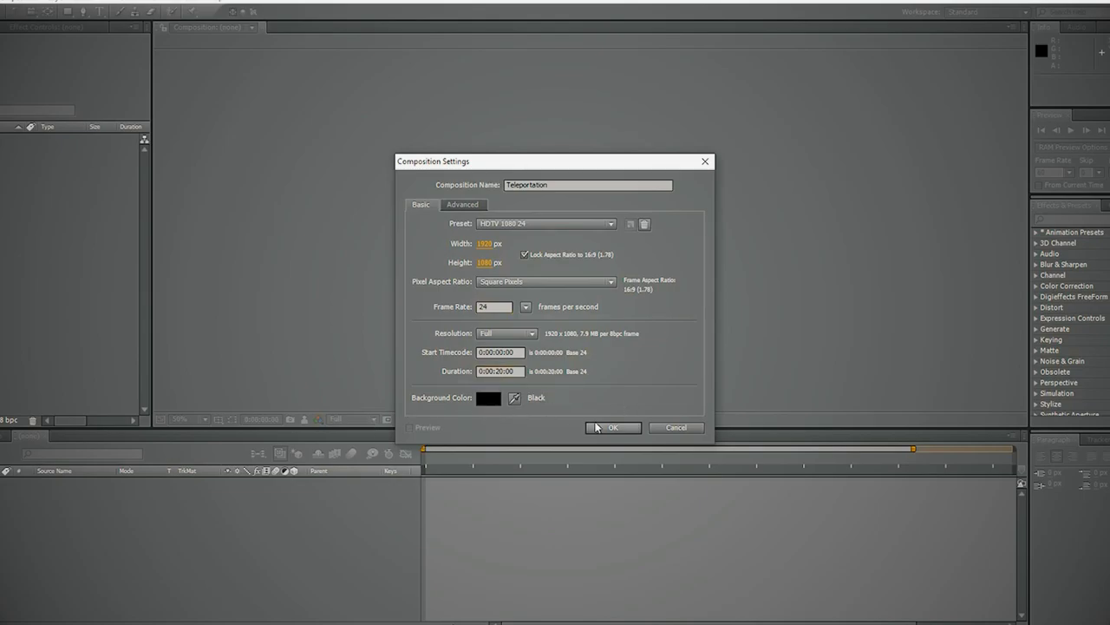
pyautogui.click(597, 427)
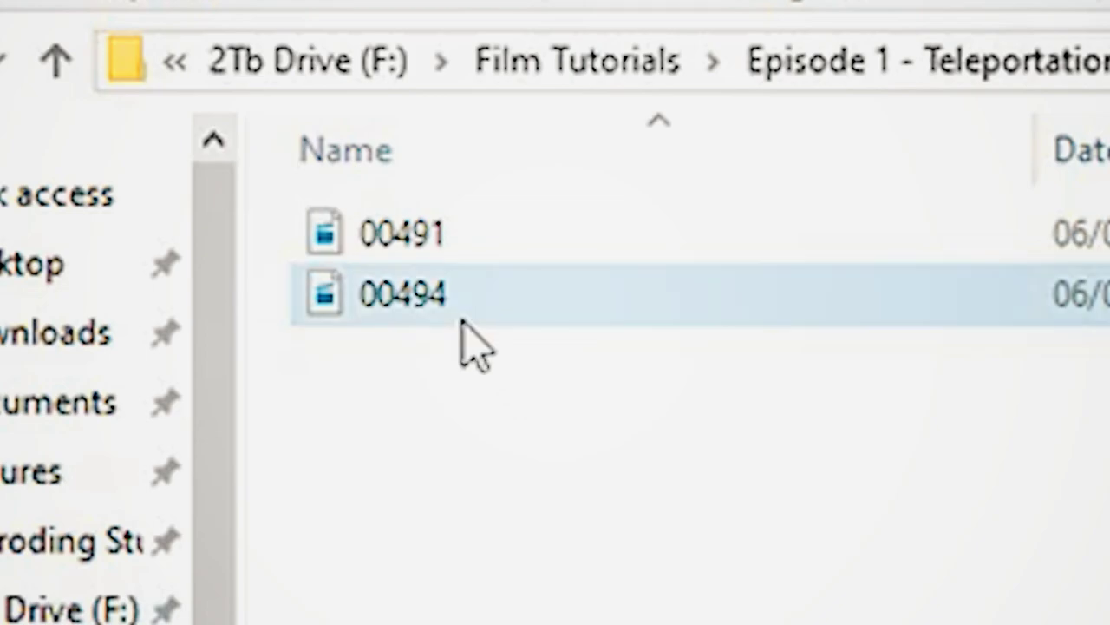
# Step: Import the video clip 00494 from the Film Tutorials folder and add it to the Teleportation timeline
pyautogui.click(462, 312)
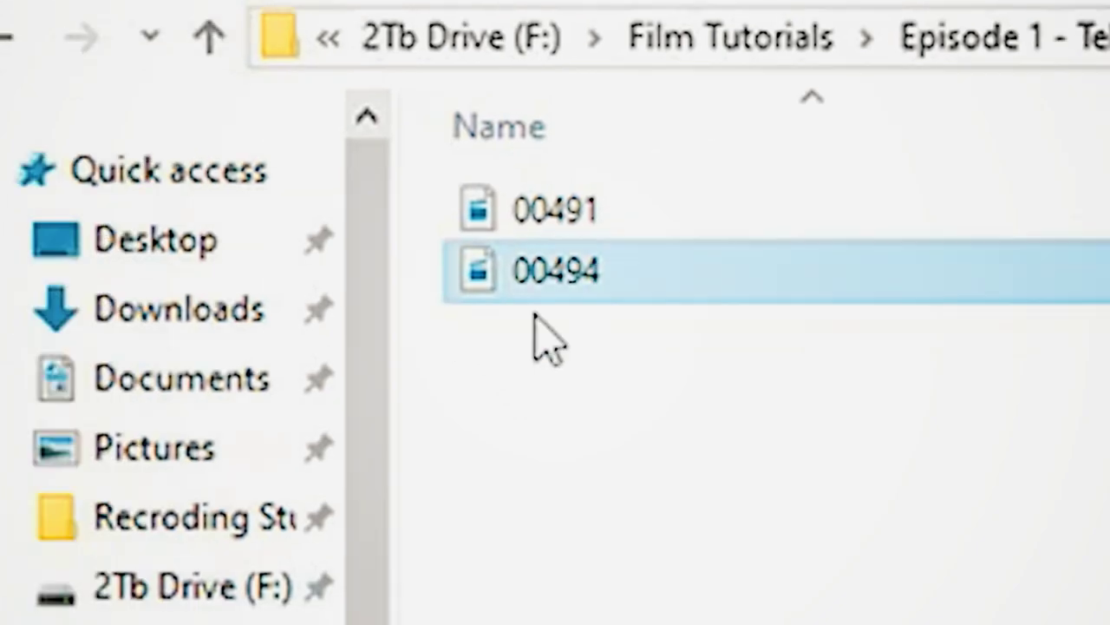
pyautogui.moveTo(555, 270); pyautogui.dragTo(107, 518)
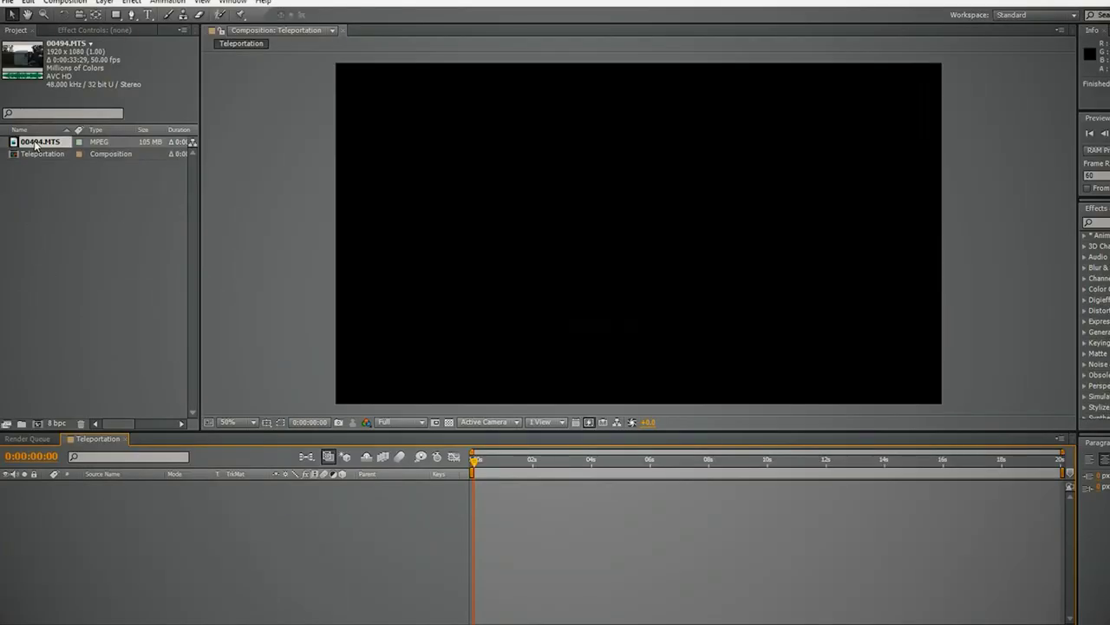
pyautogui.moveTo(35, 145); pyautogui.dragTo(260, 442)
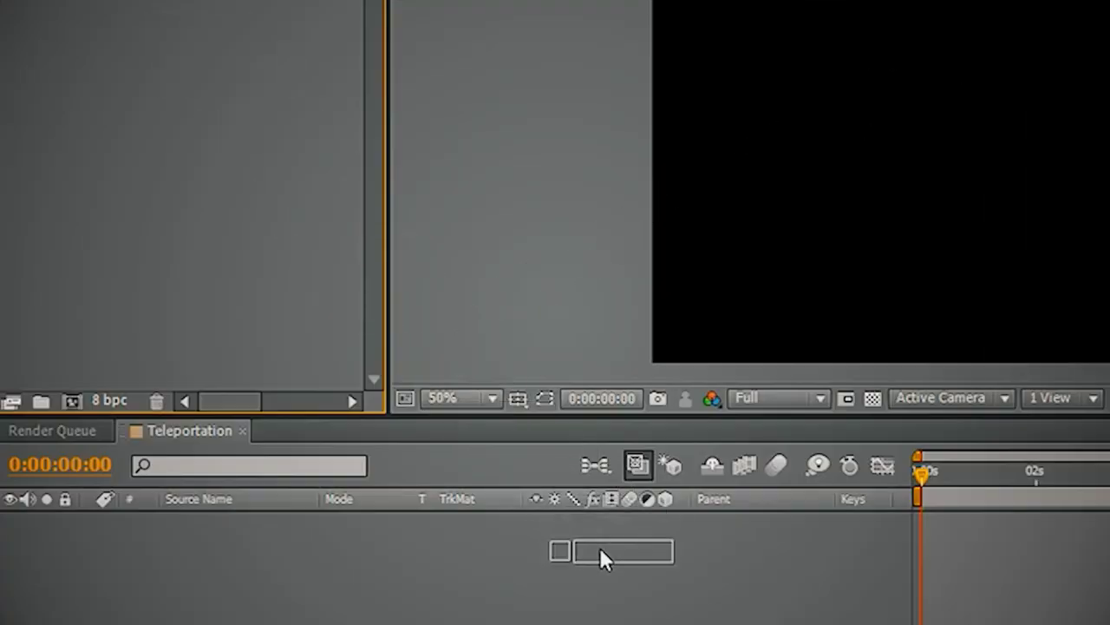
pyautogui.moveTo(284, 555); pyautogui.dragTo(286, 557)
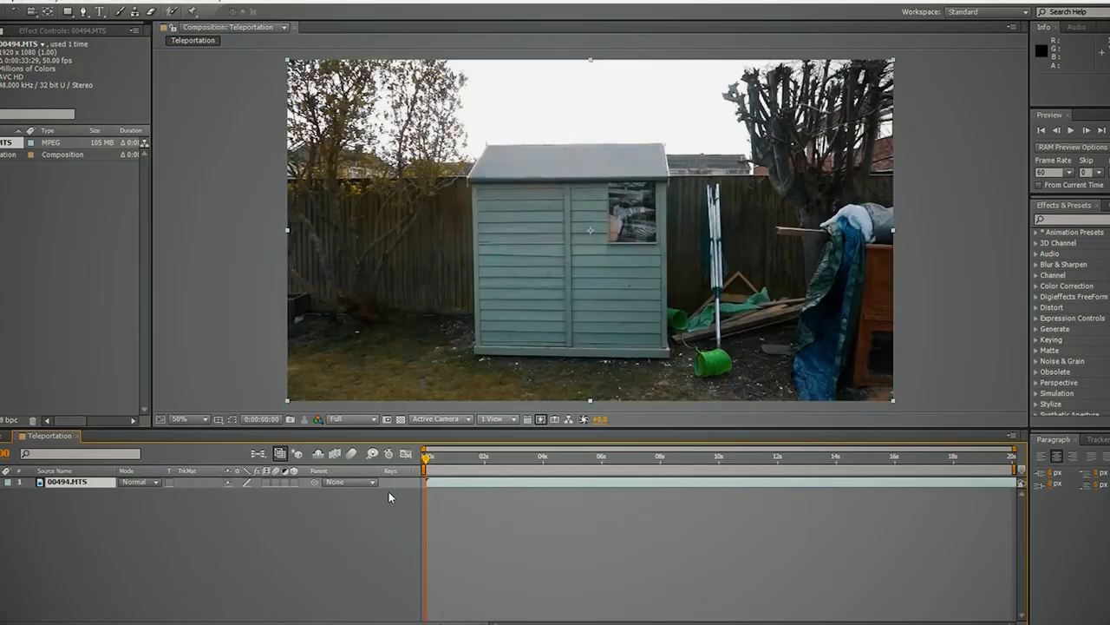
# Step: Split the 00494.MTS layer at 0:00:16:00, delete the part before the split, and start the remaining clip at the beginning
pyautogui.moveTo(425, 458); pyautogui.dragTo(896, 489)
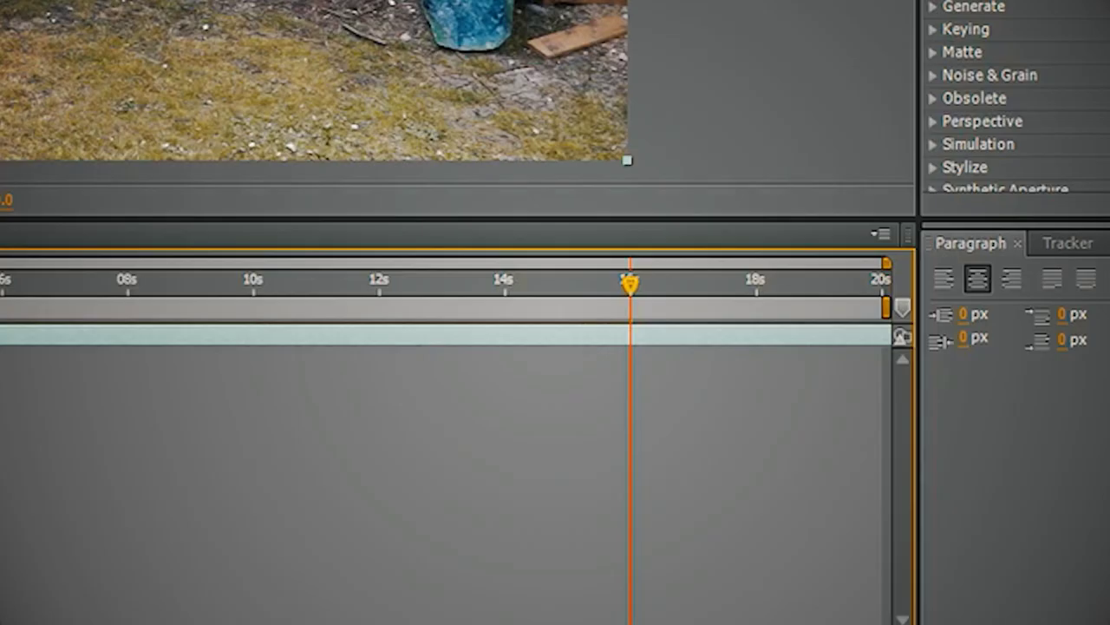
pyautogui.hotkey('ctrl', 'shift', 'd')
pyautogui.click(460, 408)
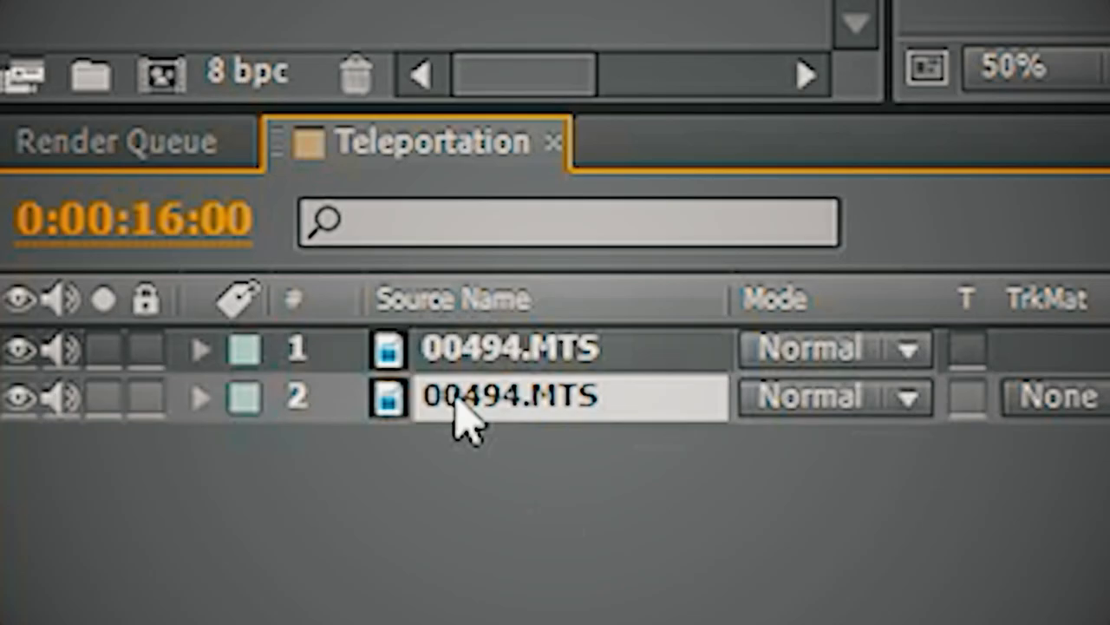
pyautogui.press('Delete')
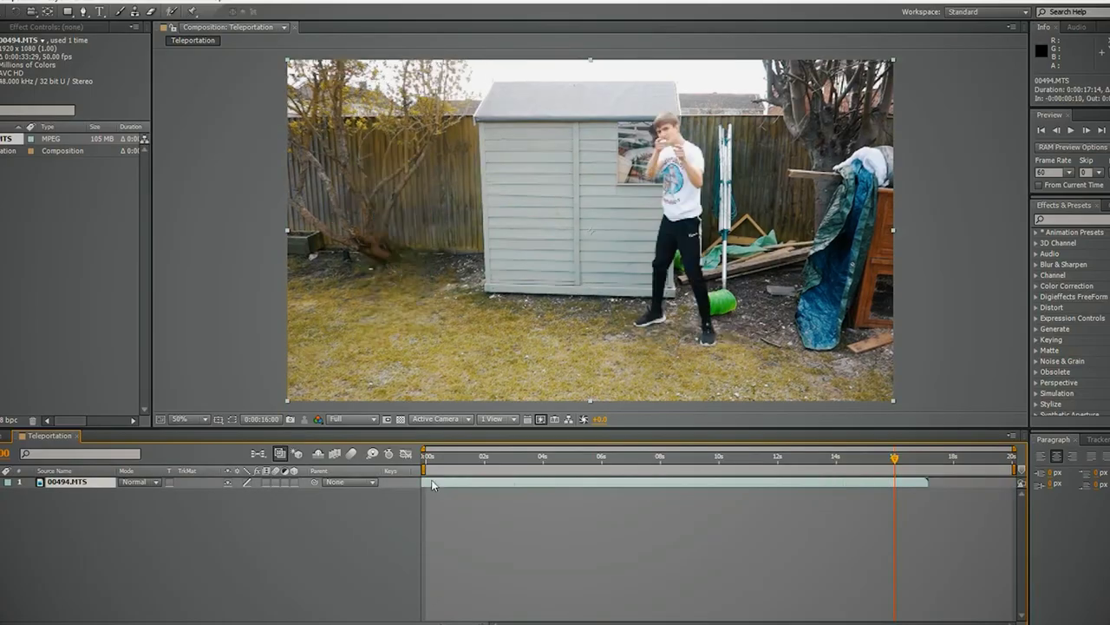
# Step: Cut out the footage between 0:00:01:04 and 0:00:09:15, then move the second jump up, leaving a short gap after the first
pyautogui.moveTo(425, 460); pyautogui.dragTo(477, 469)
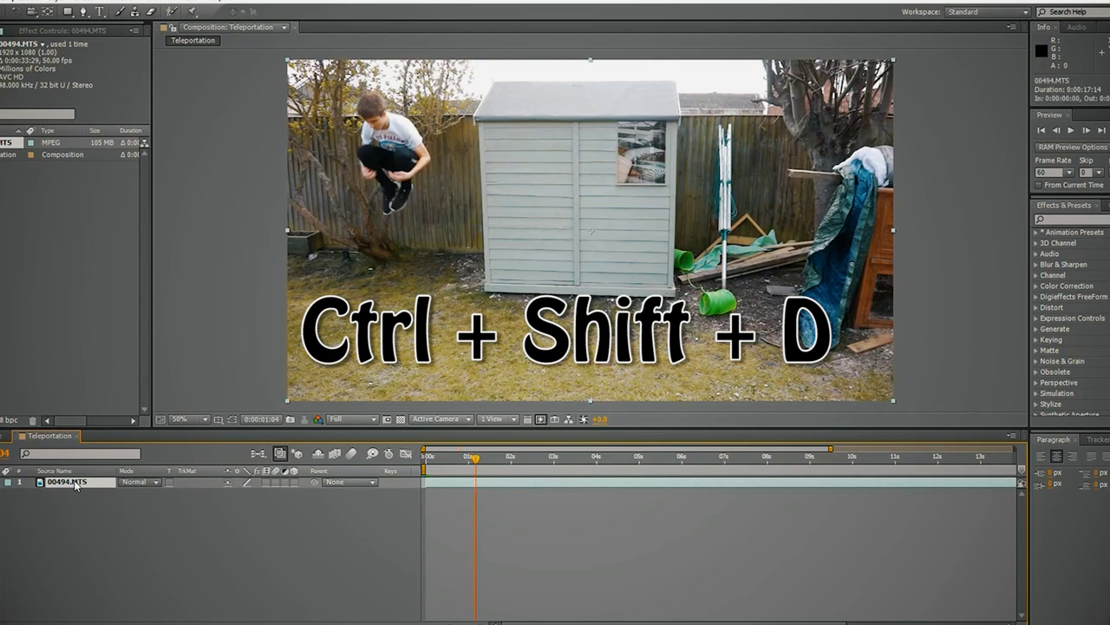
pyautogui.hotkey('ctrl', 'shift', 'd')
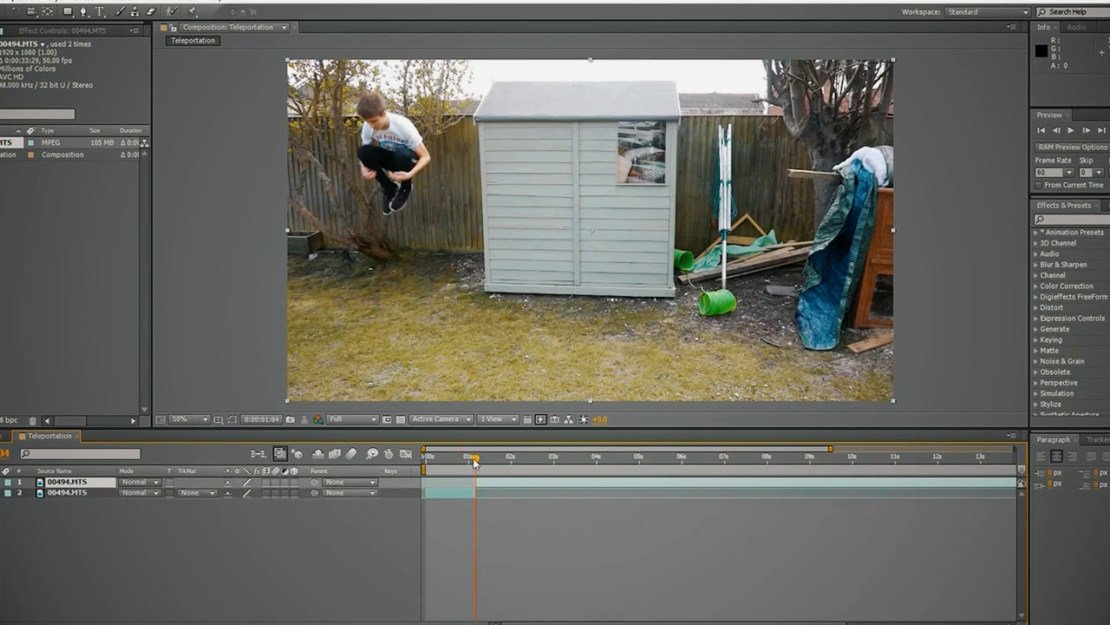
pyautogui.moveTo(483, 465); pyautogui.dragTo(837, 483)
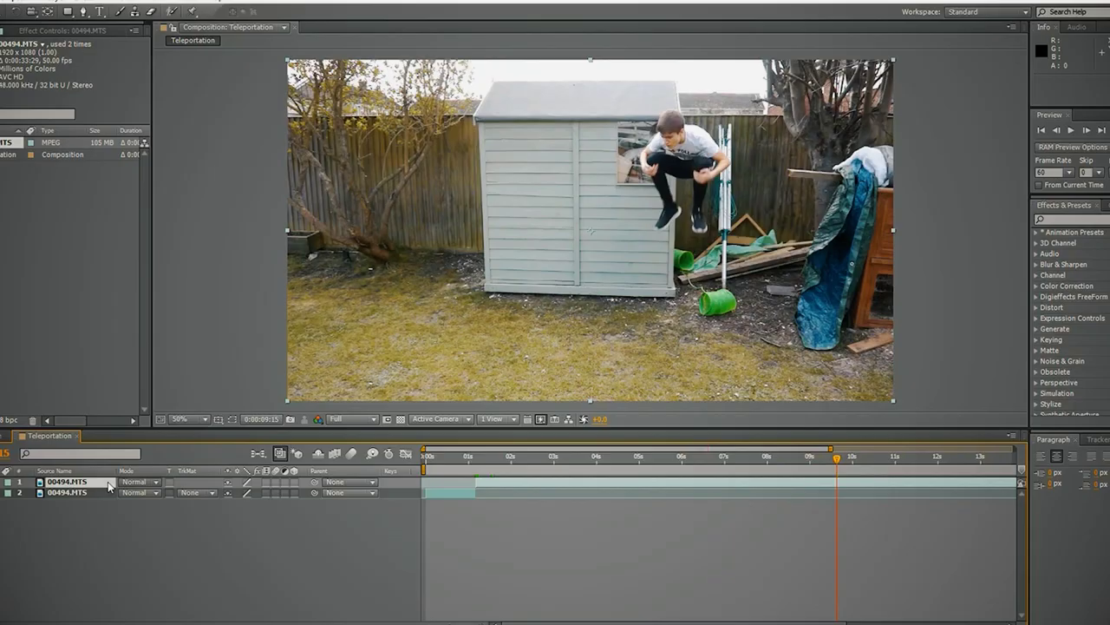
pyautogui.hotkey('ctrl', 'shift', 'd')
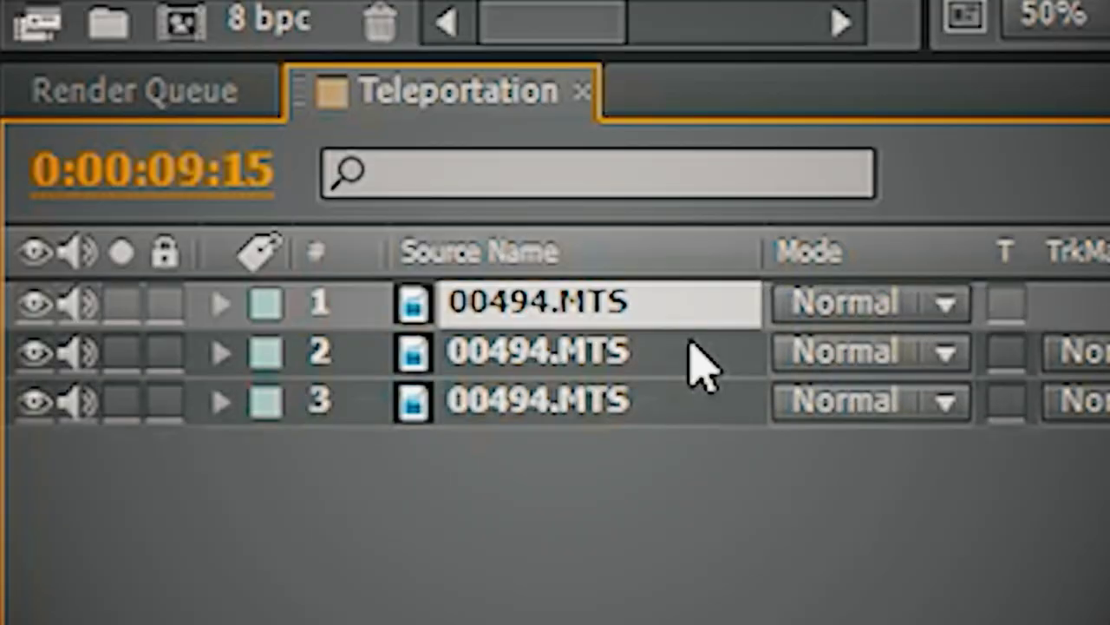
pyautogui.click(701, 365)
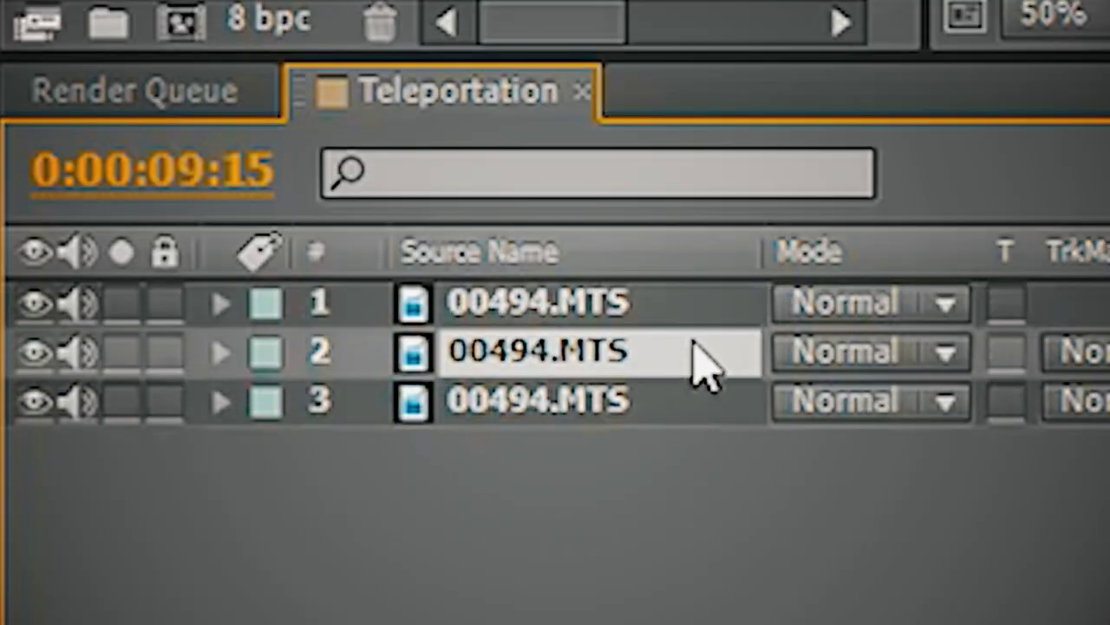
pyautogui.press('Delete')
pyautogui.moveTo(488, 218); pyautogui.dragTo(529, 230)
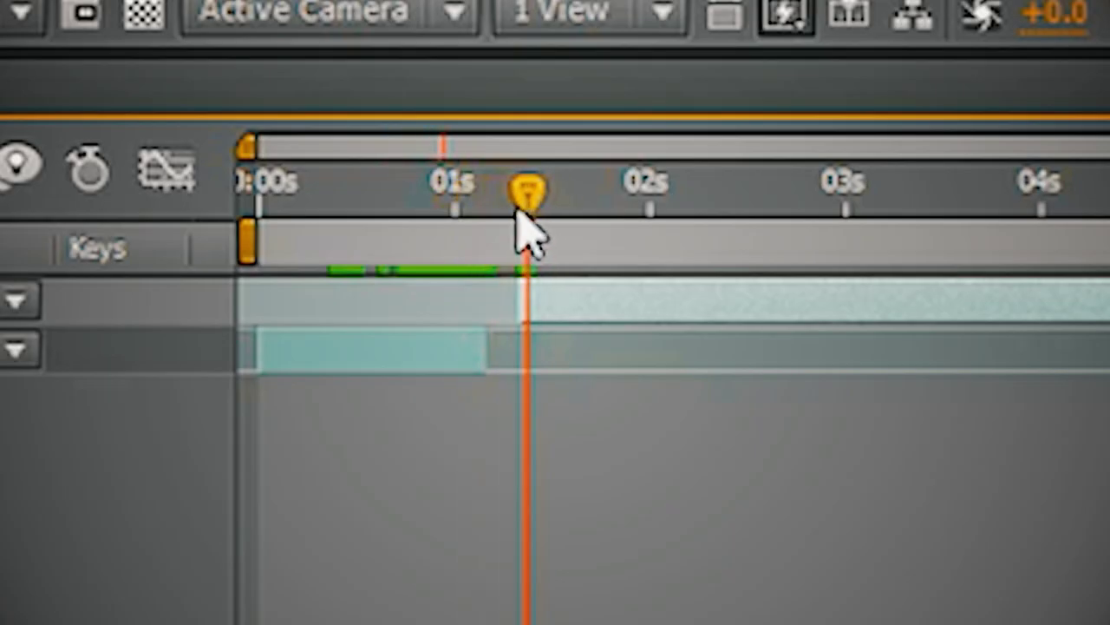
pyautogui.moveTo(460, 193); pyautogui.dragTo(571, 198)
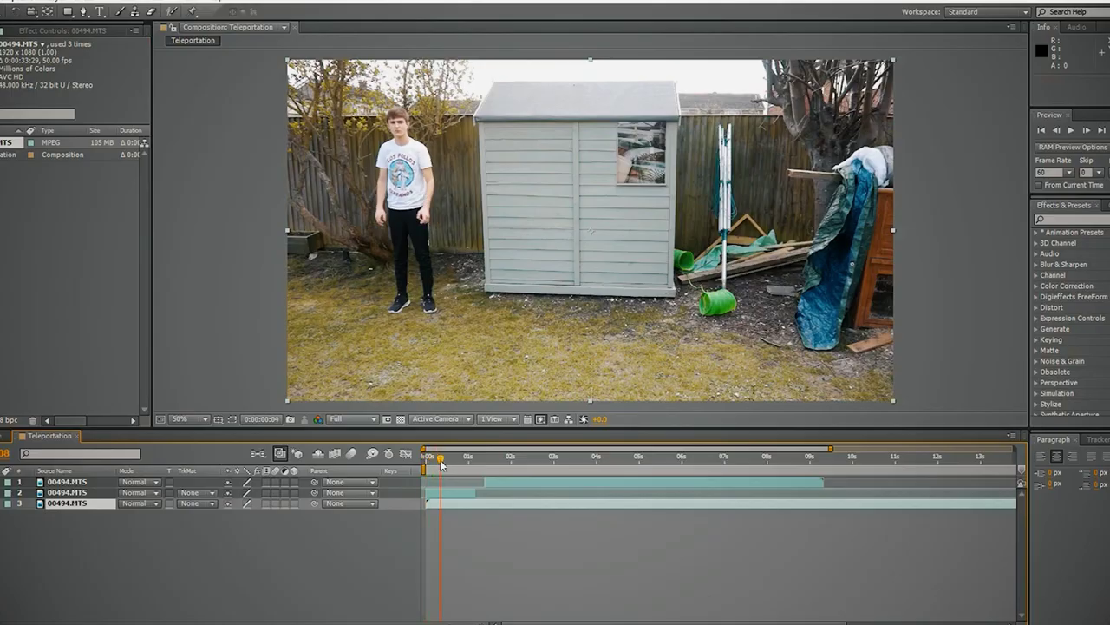
# Step: Trim a third copy of 00494.MTS to its empty-garden footage and place it in the gap between the two jump clips
pyautogui.moveTo(442, 464); pyautogui.dragTo(548, 479)
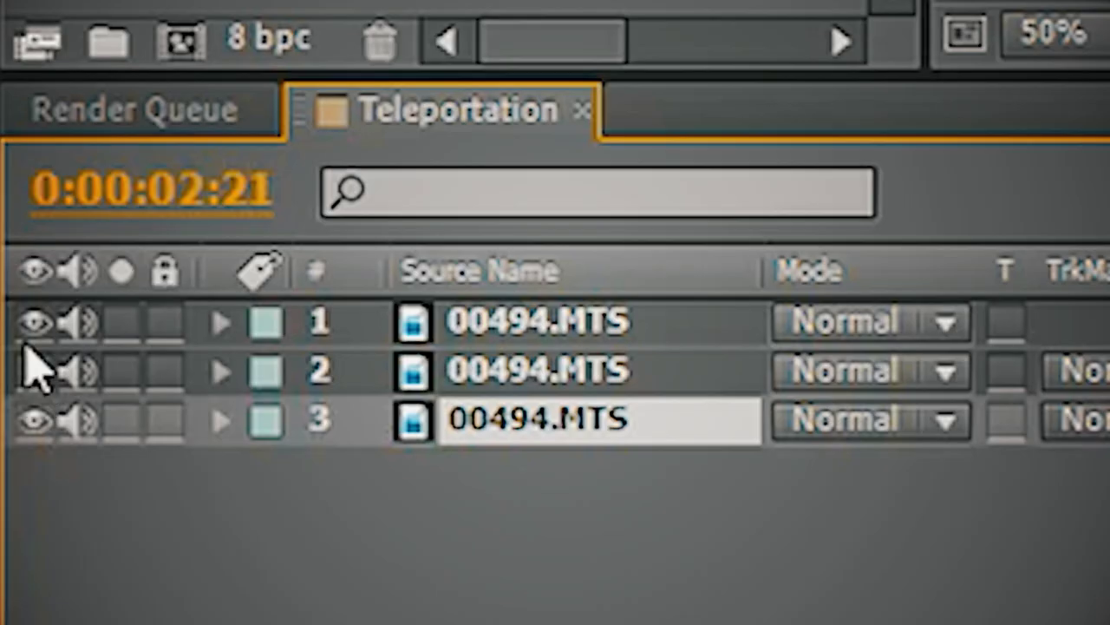
pyautogui.moveTo(0, 492); pyautogui.dragTo(0, 481)
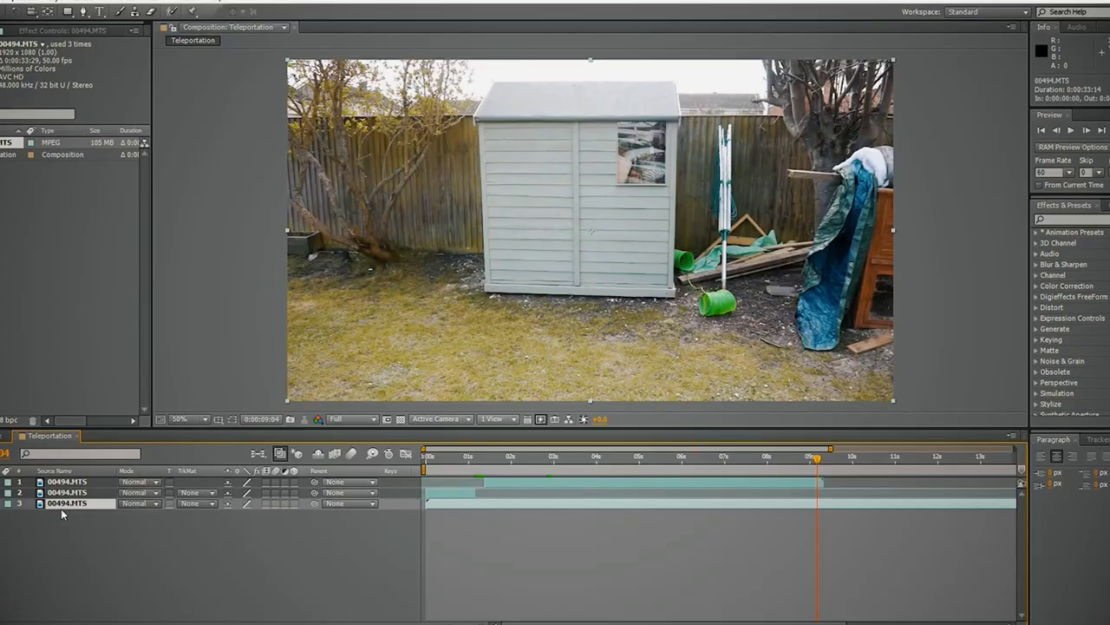
pyautogui.hotkey('ctrl', 'shift', 'd')
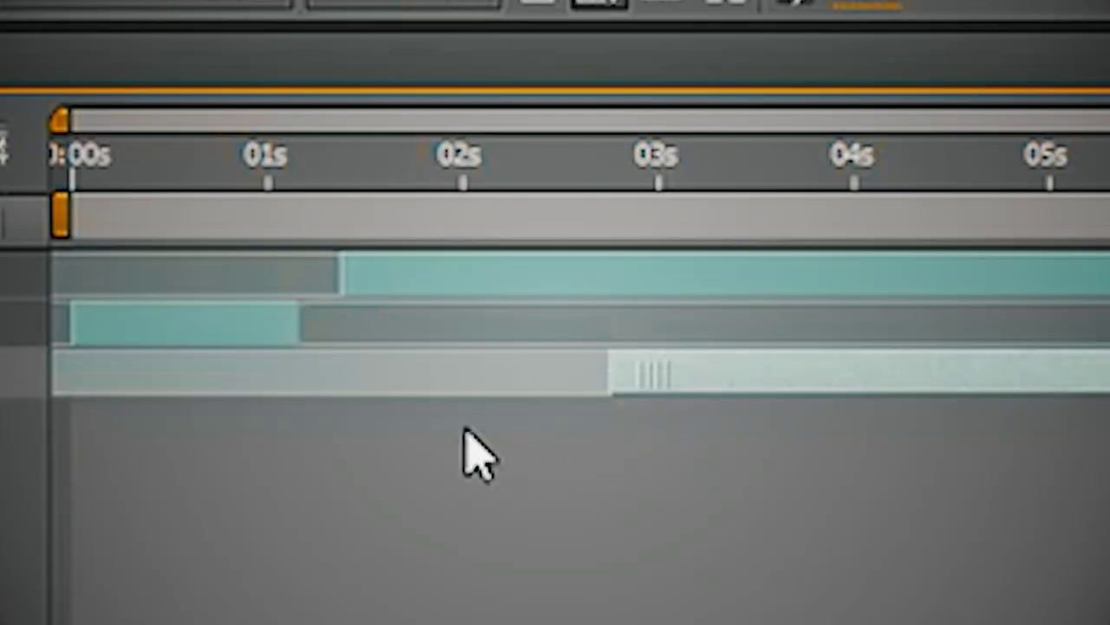
pyautogui.moveTo(466, 429); pyautogui.dragTo(340, 424)
pyautogui.moveTo(243, 192); pyautogui.dragTo(385, 221)
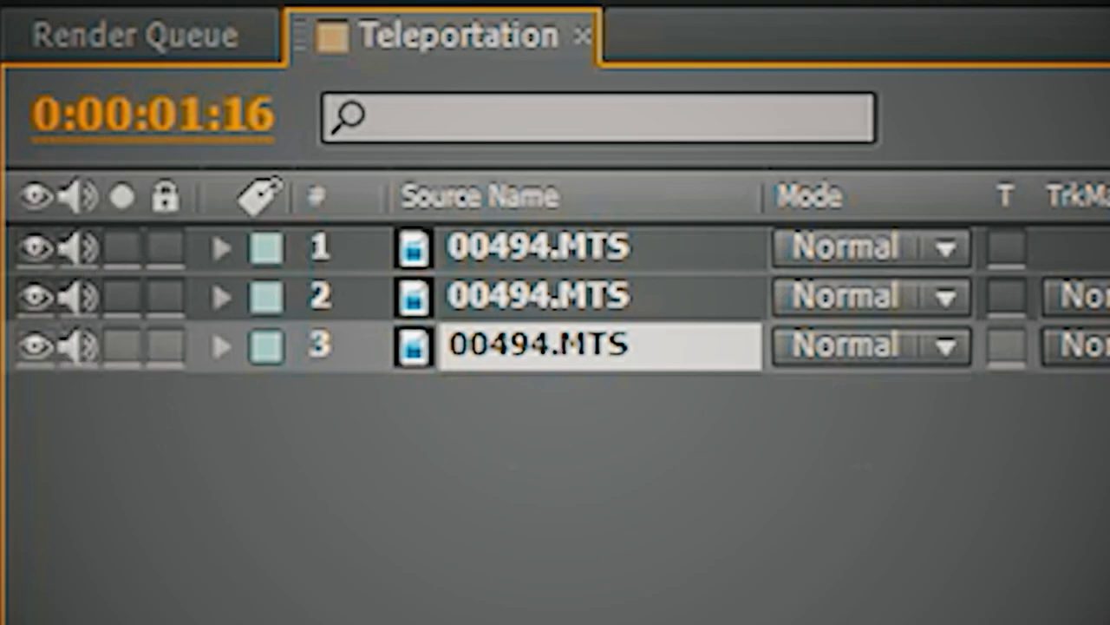
pyautogui.moveTo(468, 469)
pyautogui.mouseDown()
pyautogui.moveTo(496, 469)
pyautogui.moveTo(473, 469)
pyautogui.moveTo(483, 471)
pyautogui.mouseUp()
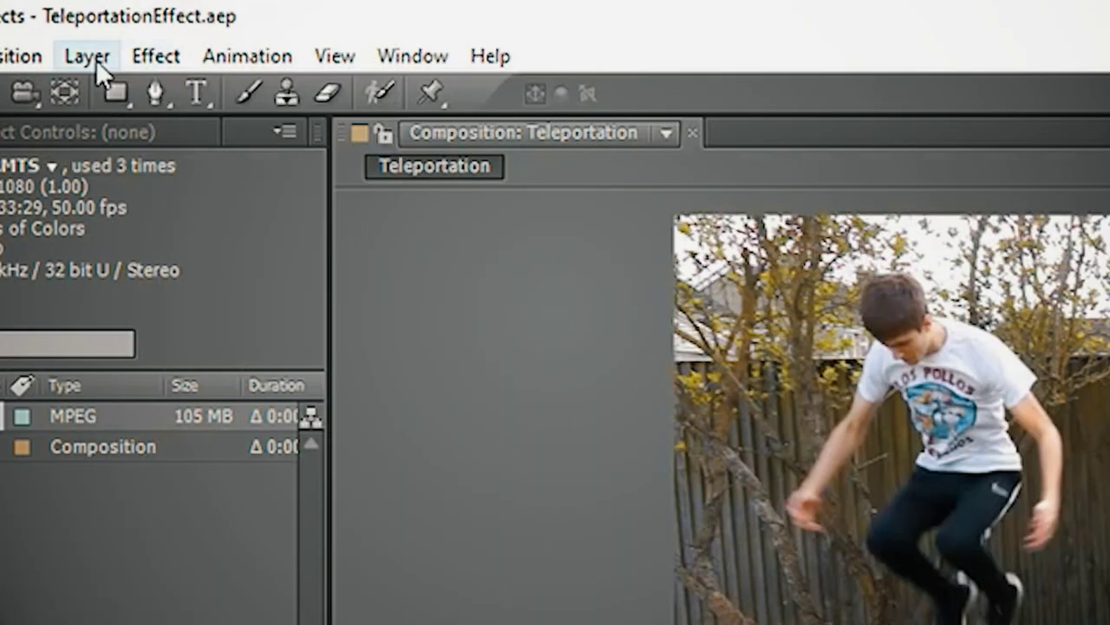
# Step: Add an adjustment layer above the clips and apply the Turbulent Displace effect to it
pyautogui.click(61, 1)
pyautogui.moveTo(81, 18)
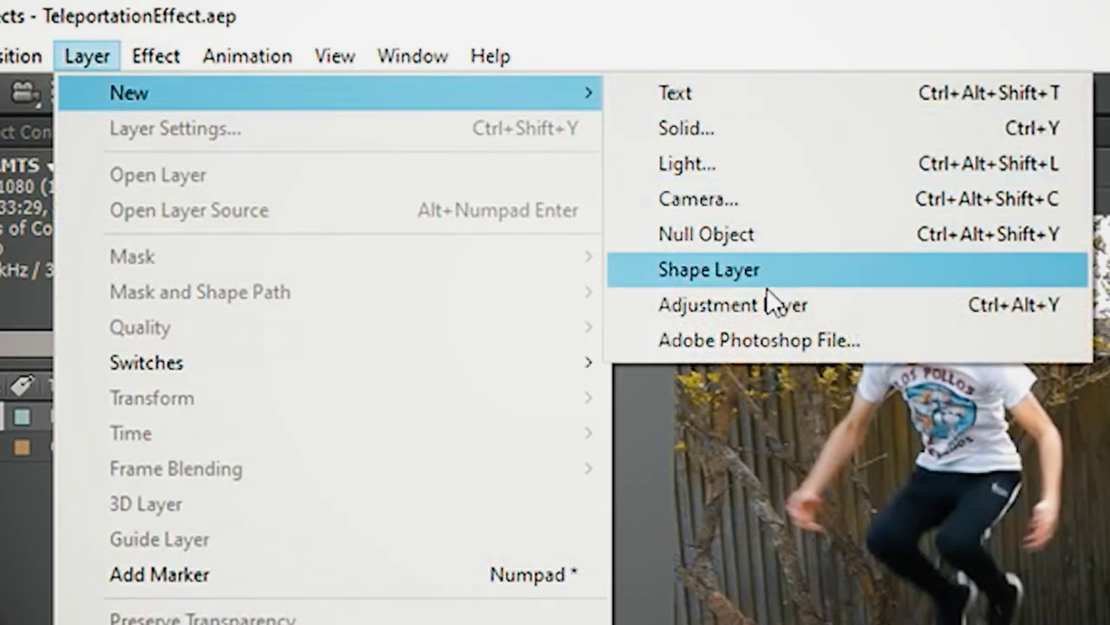
pyautogui.click(764, 305)
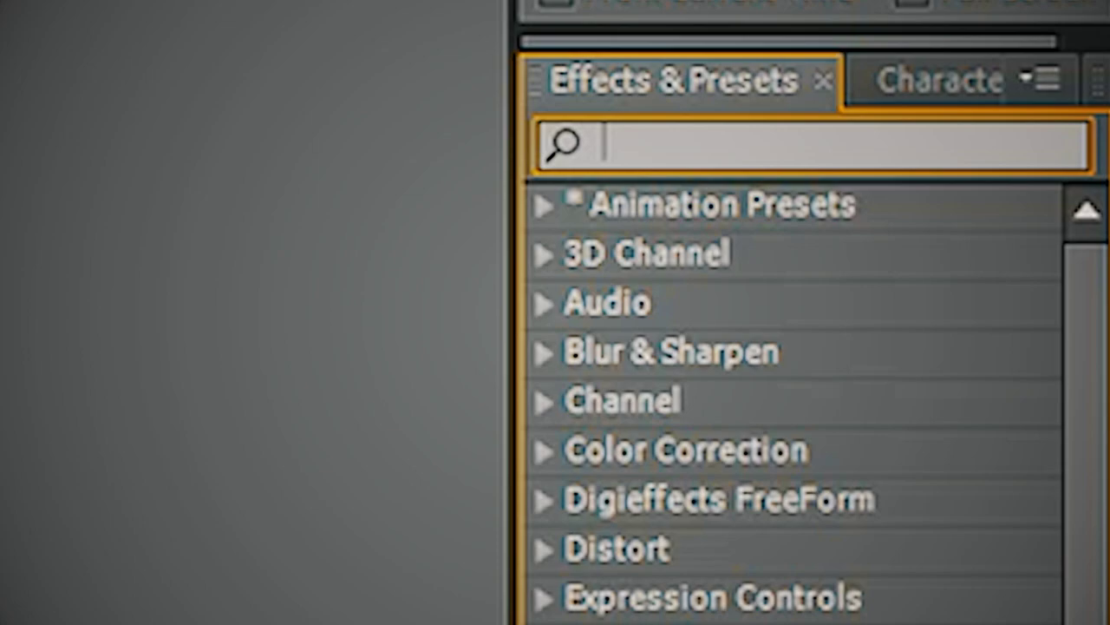
pyautogui.write('turbu')
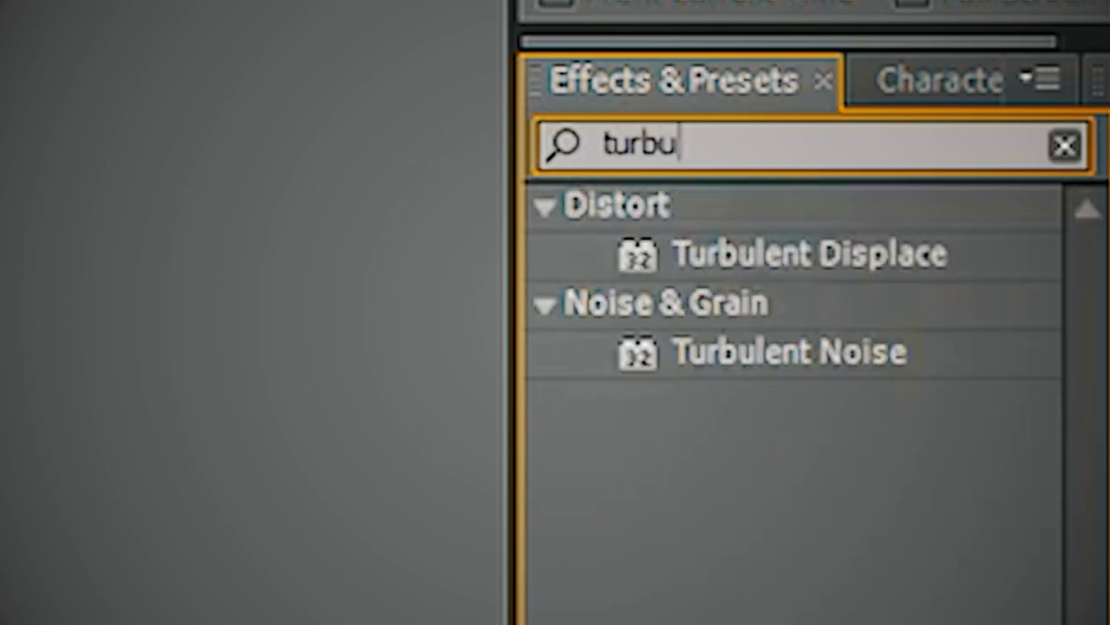
pyautogui.click(794, 255)
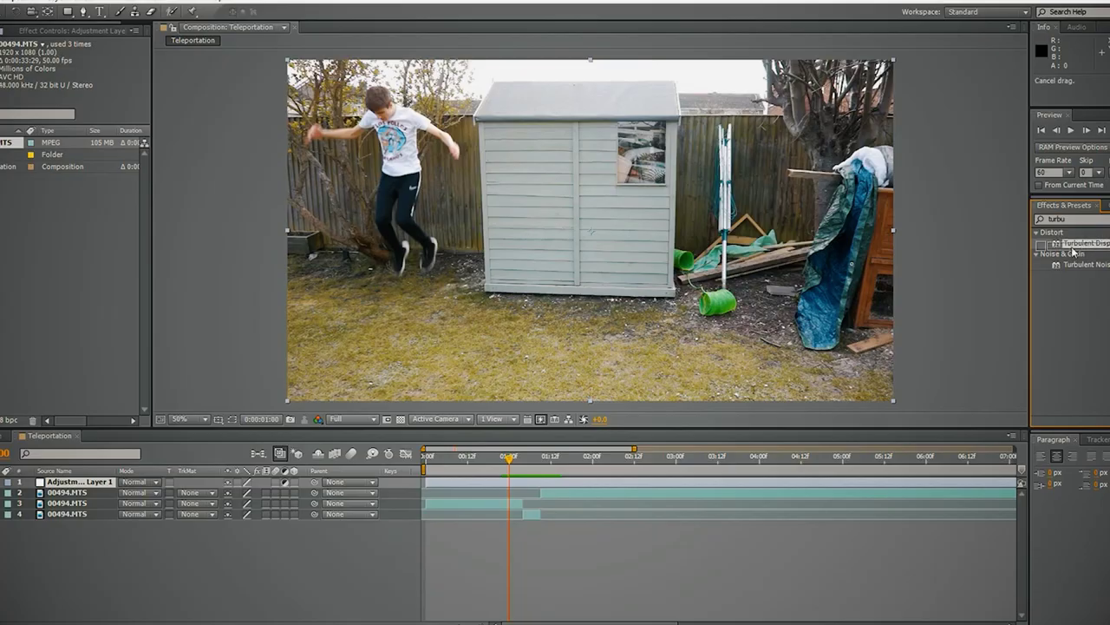
pyautogui.moveTo(83, 489); pyautogui.dragTo(83, 489)
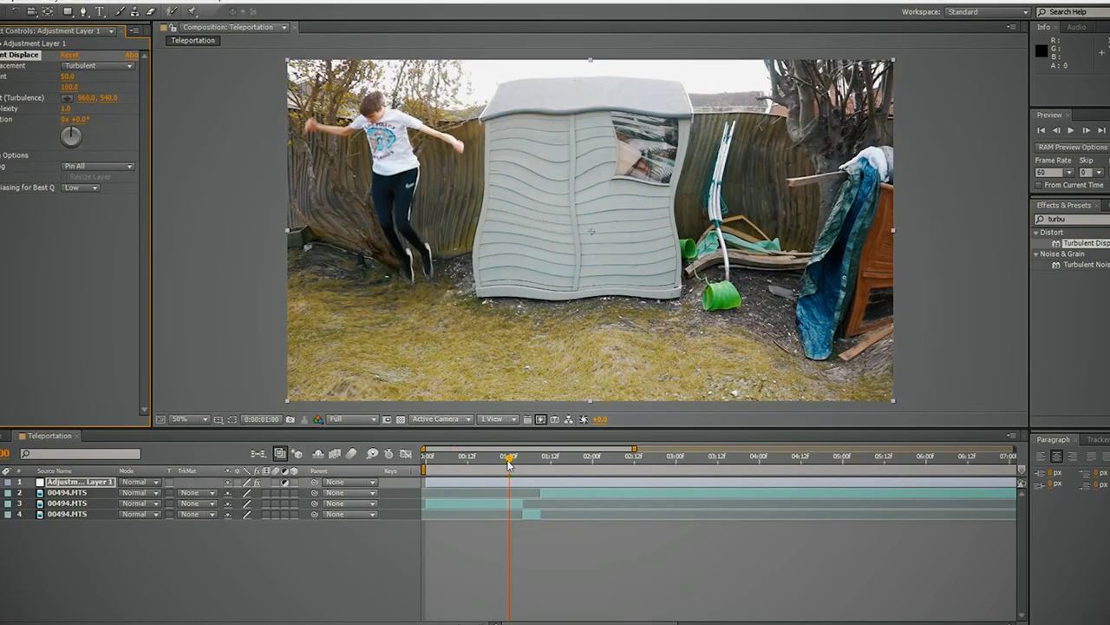
# Step: Draw an ellipse mask on the adjustment layer around the jumping person at 0:00:01:02 and refit it to the body at 0:00:01:00
pyautogui.moveTo(509, 464)
pyautogui.mouseDown()
pyautogui.moveTo(498, 464)
pyautogui.moveTo(516, 473)
pyautogui.mouseUp()
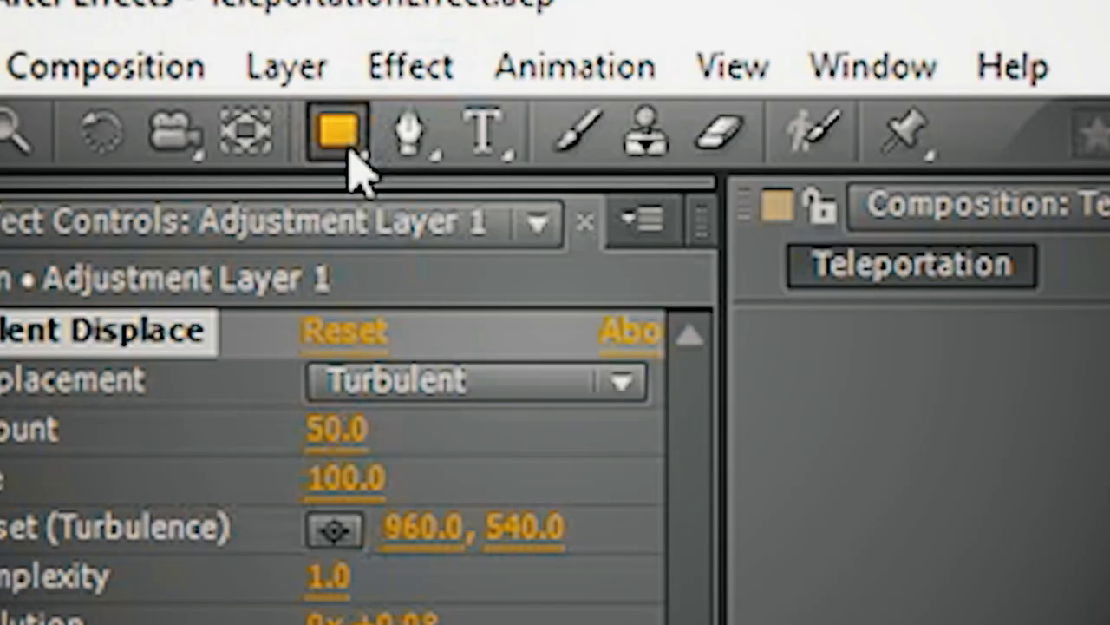
pyautogui.moveTo(70, 15); pyautogui.dragTo(94, 37)
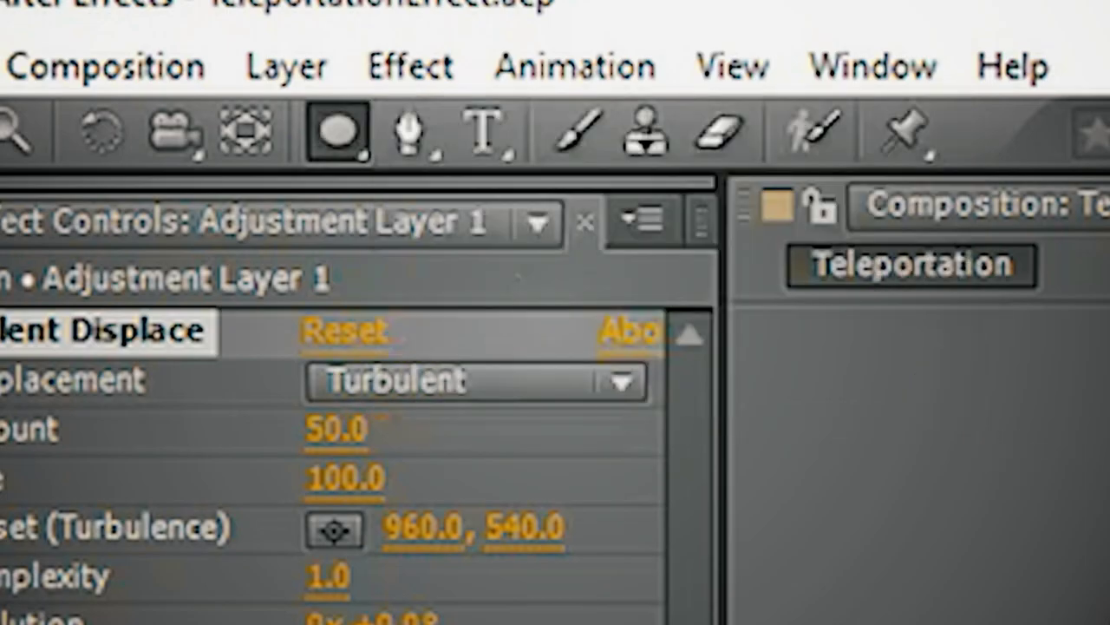
pyautogui.moveTo(315, 76); pyautogui.dragTo(469, 276)
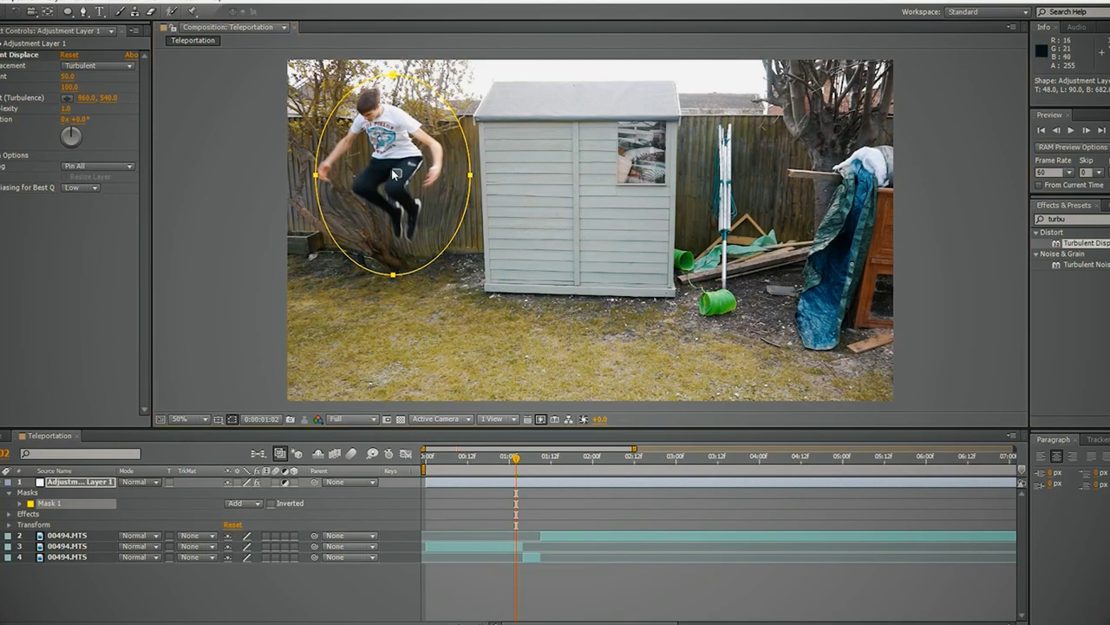
pyautogui.moveTo(395, 173); pyautogui.dragTo(384, 163)
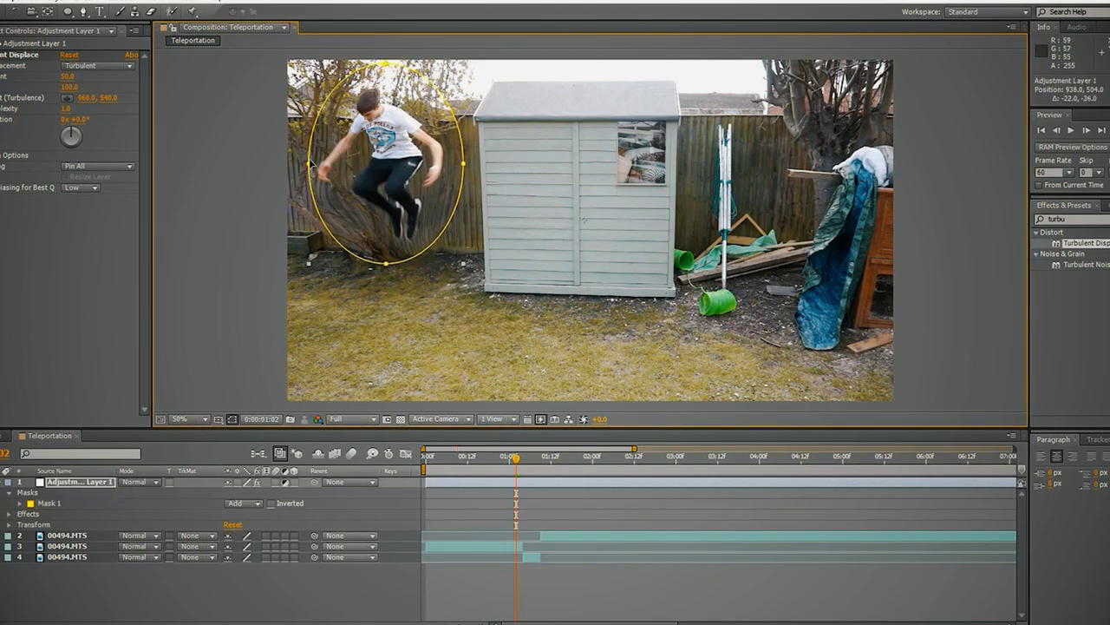
pyautogui.moveTo(518, 464); pyautogui.dragTo(510, 464)
pyautogui.click(309, 170)
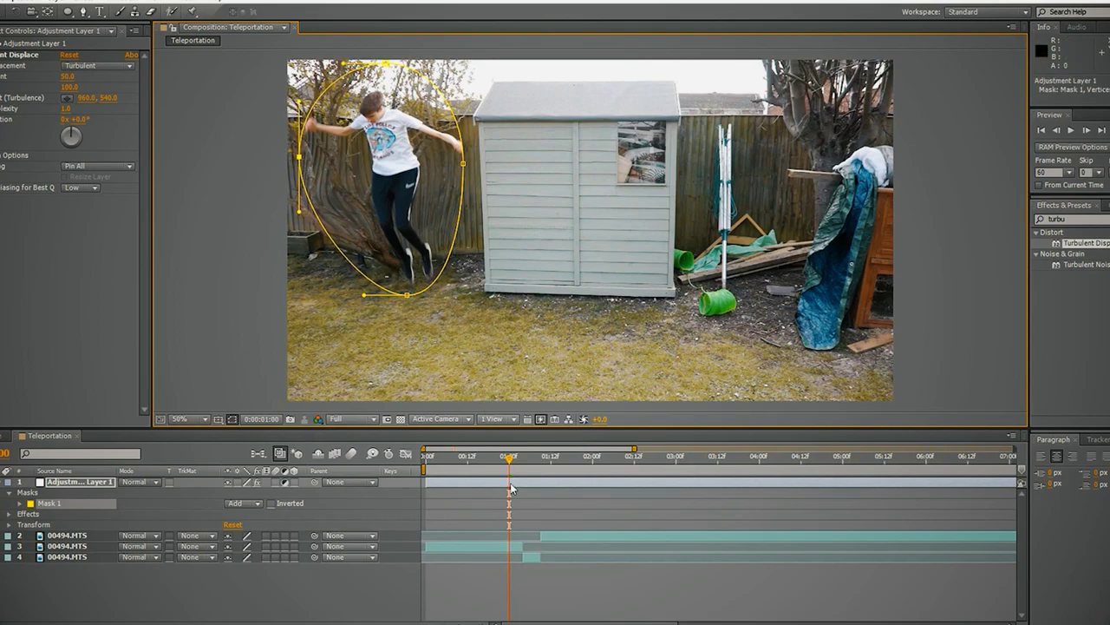
# Step: Reveal the adjustment layer's Mask Path and start keyframing it at 0:00:01:01
pyautogui.press('pagedown')
pyautogui.click(84, 483)
pyautogui.press('p')
pyautogui.press('m')
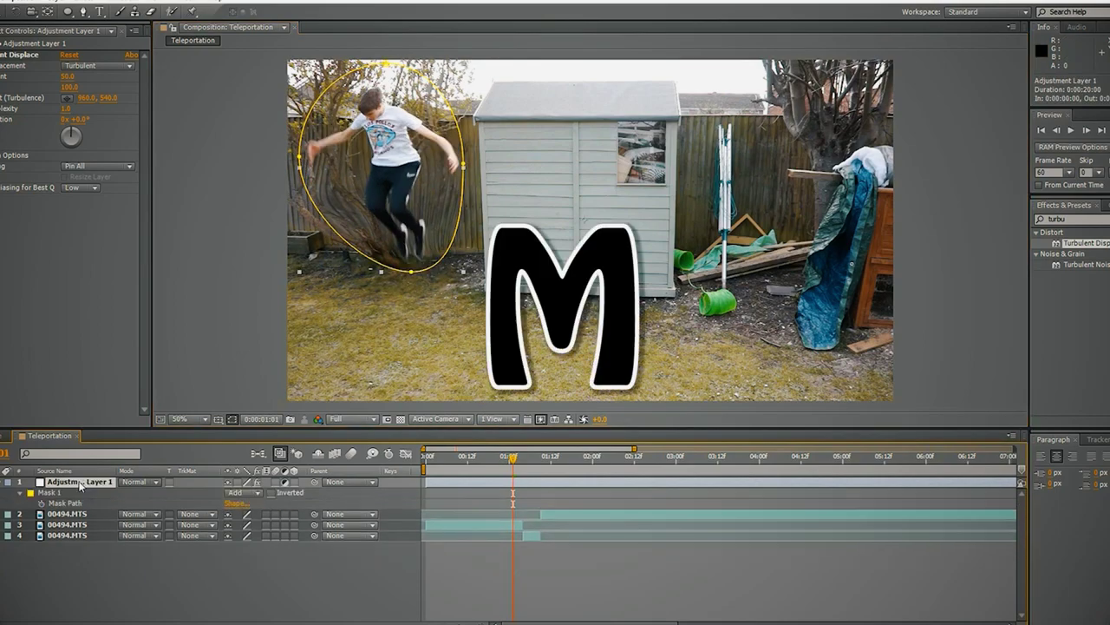
pyautogui.click(41, 492)
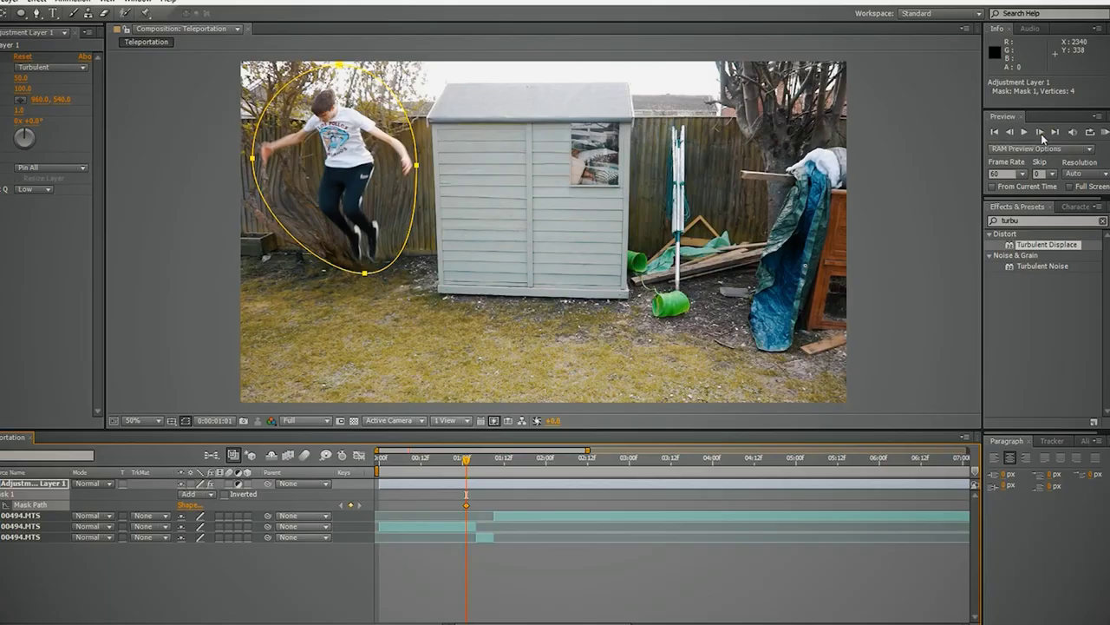
# Step: Reshape the adjustment layer's mask to fit the jumping person at 0:00:01:02 and 0:00:01:03, keyframing the Mask Path frame by frame
pyautogui.click(1040, 131)
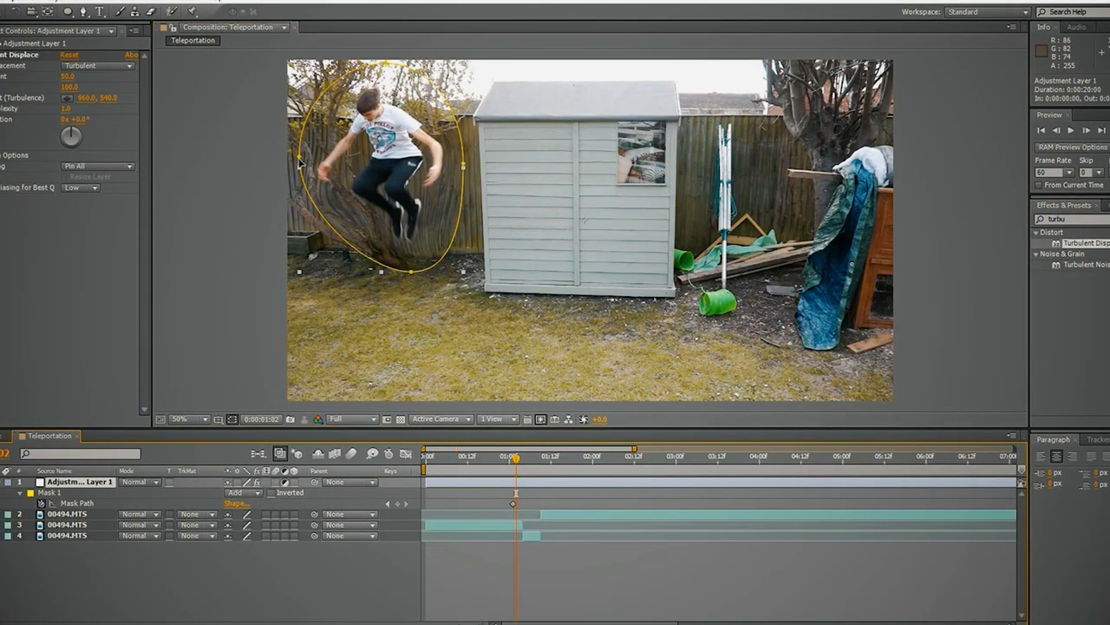
pyautogui.moveTo(364, 276); pyautogui.dragTo(360, 254)
pyautogui.moveTo(360, 63); pyautogui.dragTo(337, 63)
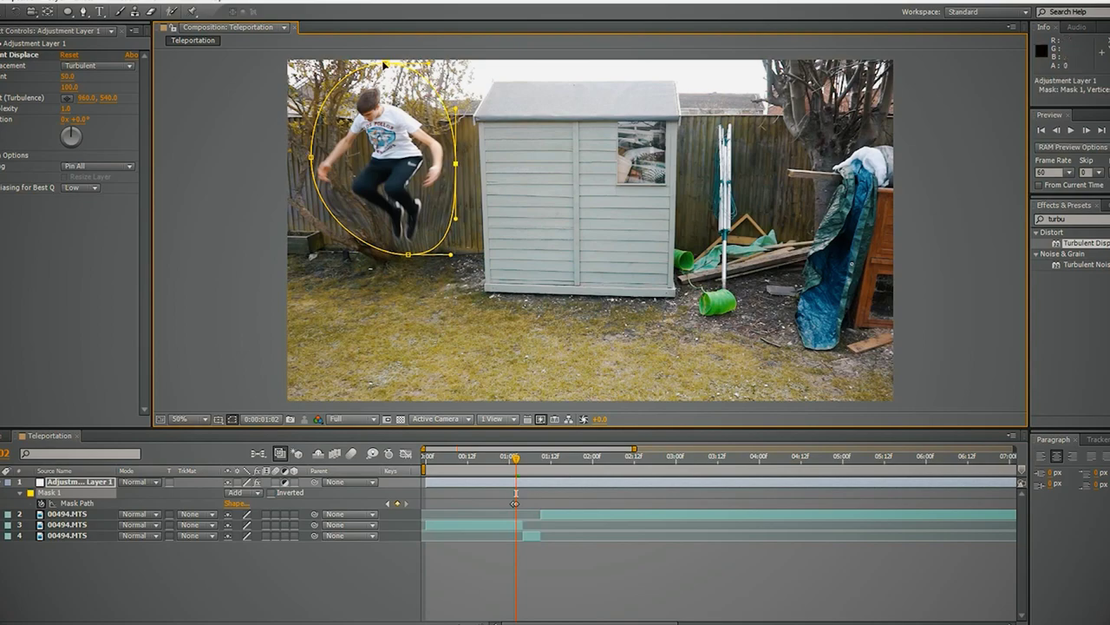
pyautogui.click(1087, 130)
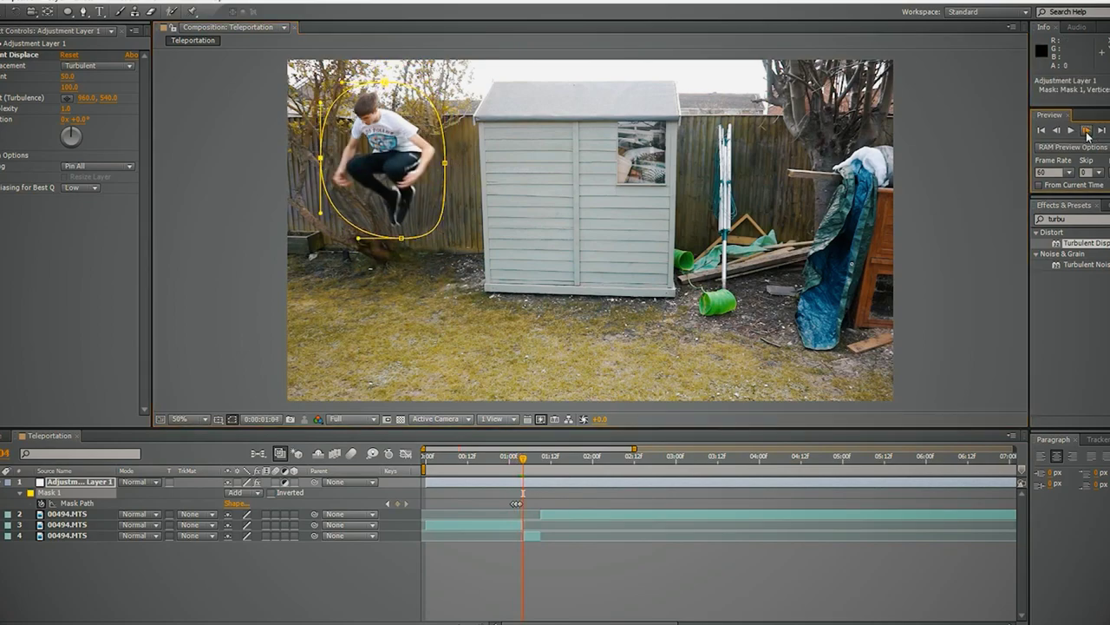
pyautogui.click(462, 492)
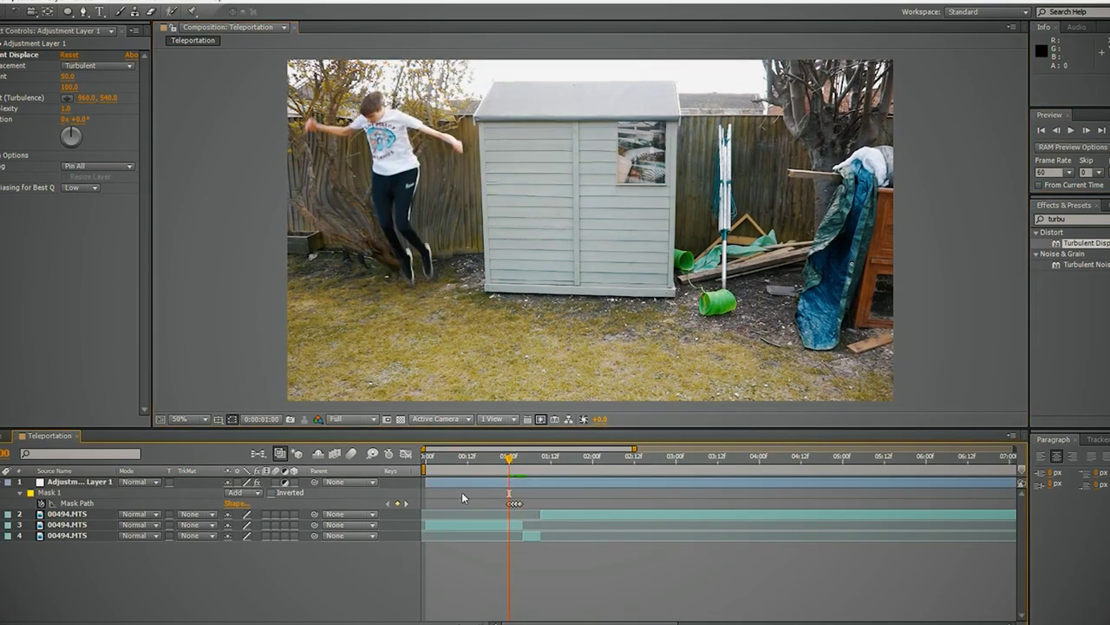
# Step: Check the jump up to the empty-garden cut and trim the adjustment layer to six frames starting at 0:00:01:00
pyautogui.moveTo(510, 456); pyautogui.dragTo(523, 463)
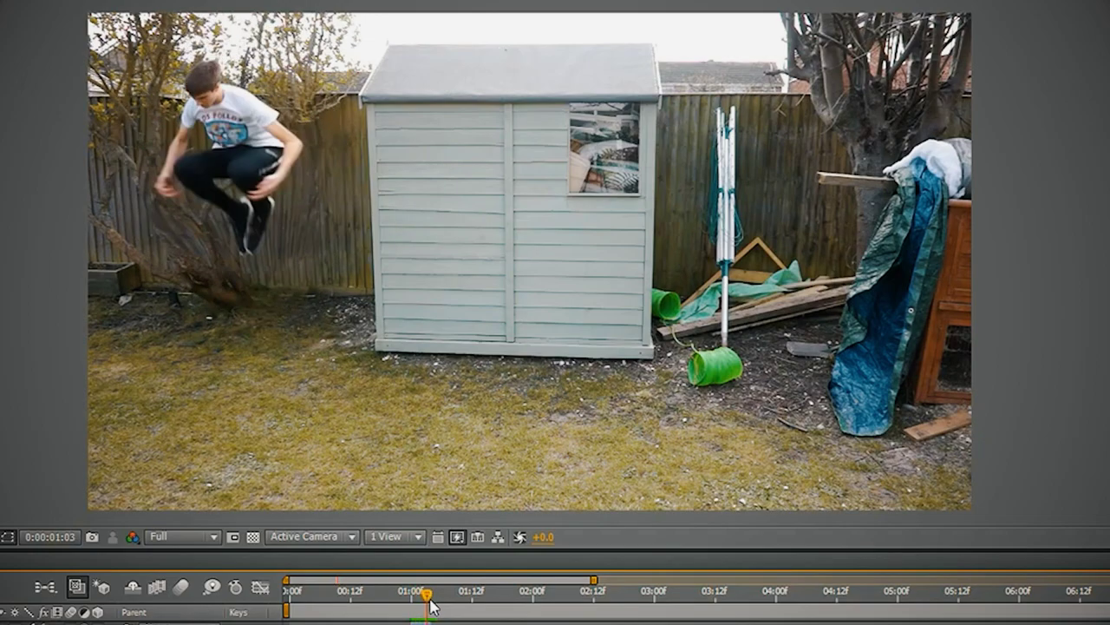
pyautogui.moveTo(431, 604)
pyautogui.mouseDown()
pyautogui.moveTo(414, 605)
pyautogui.moveTo(438, 612)
pyautogui.moveTo(425, 597)
pyautogui.moveTo(438, 600)
pyautogui.mouseUp()
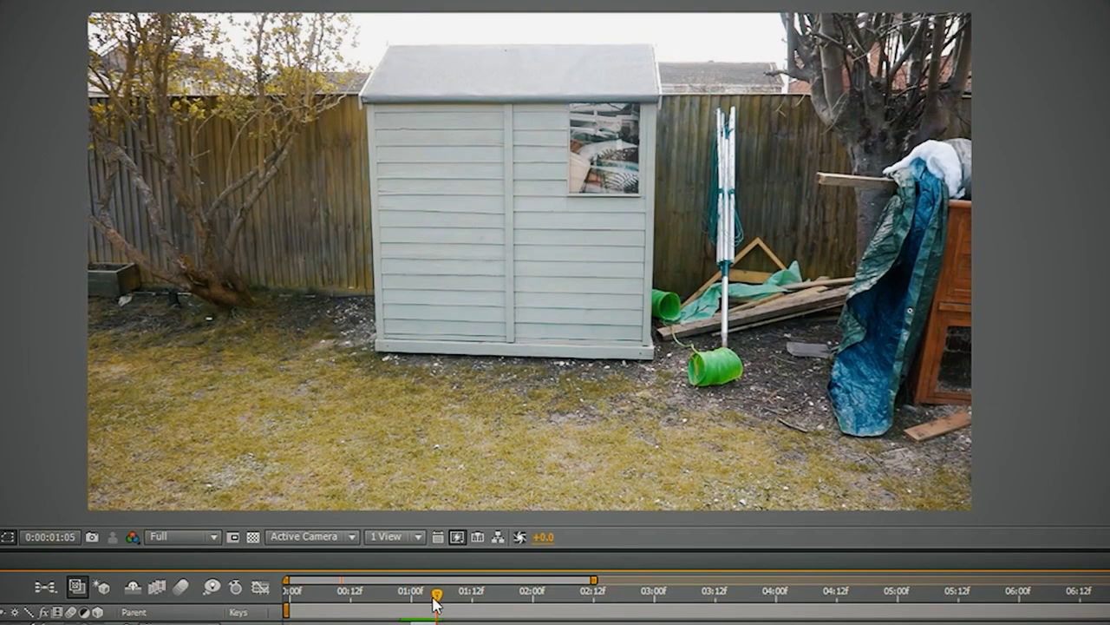
pyautogui.press('pagedown')
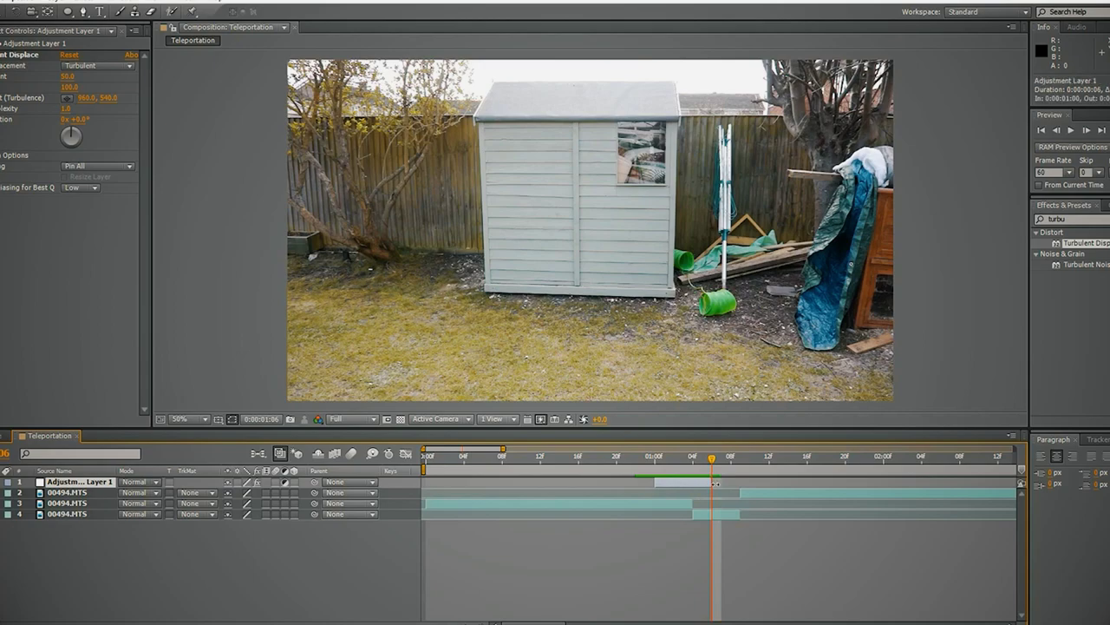
# Step: Set the Turbulent Displace effect's Displacement type to Bulge
pyautogui.moveTo(713, 466); pyautogui.dragTo(657, 460)
pyautogui.click(7, 31)
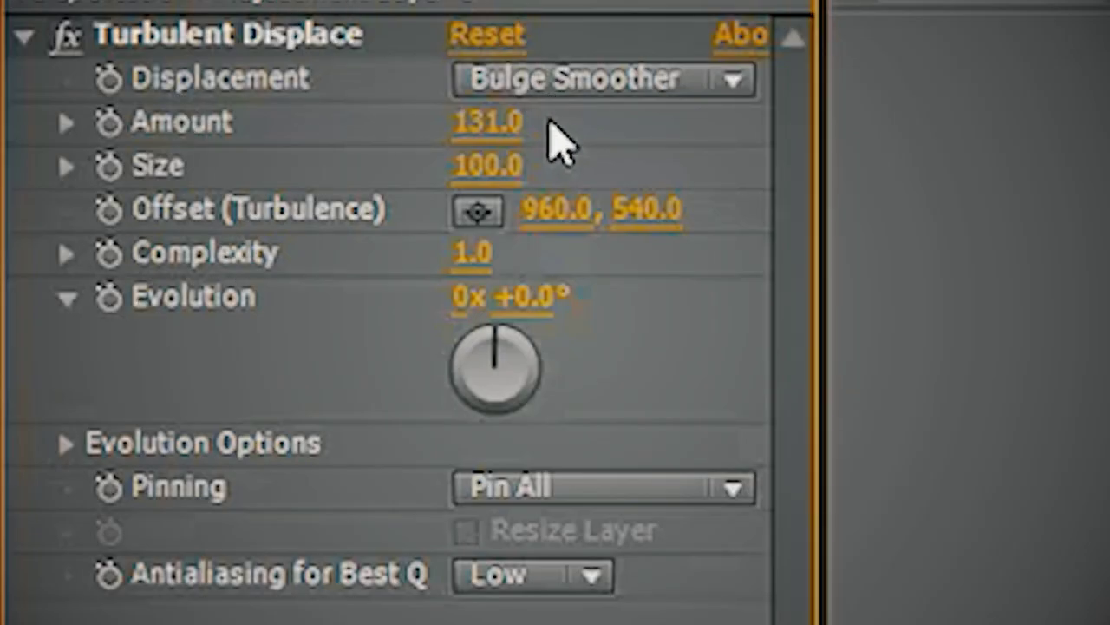
pyautogui.click(564, 81)
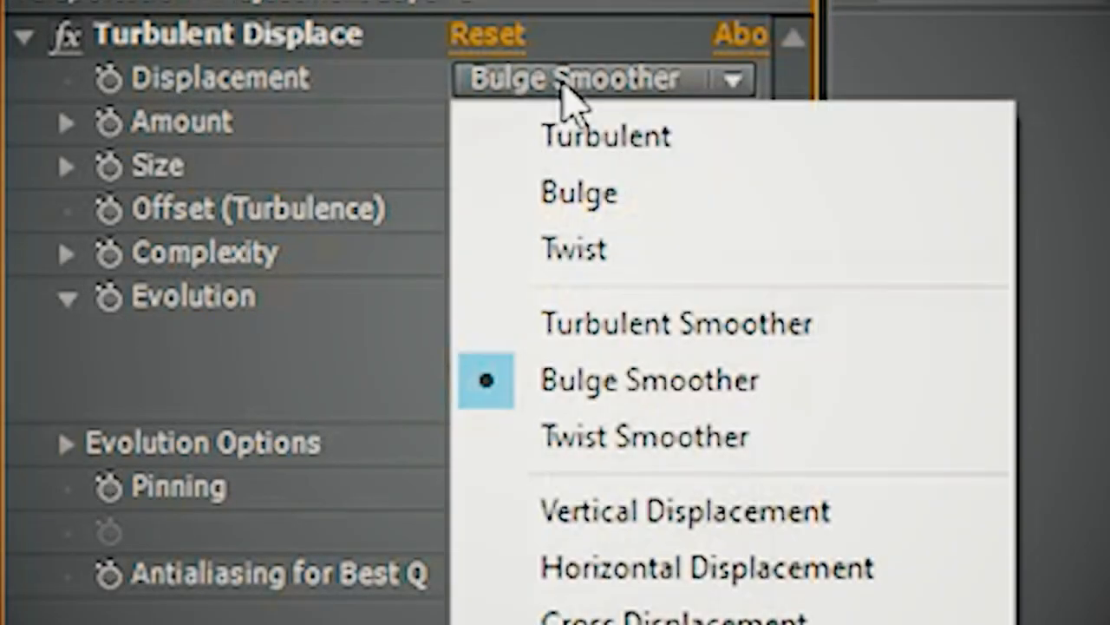
pyautogui.click(608, 195)
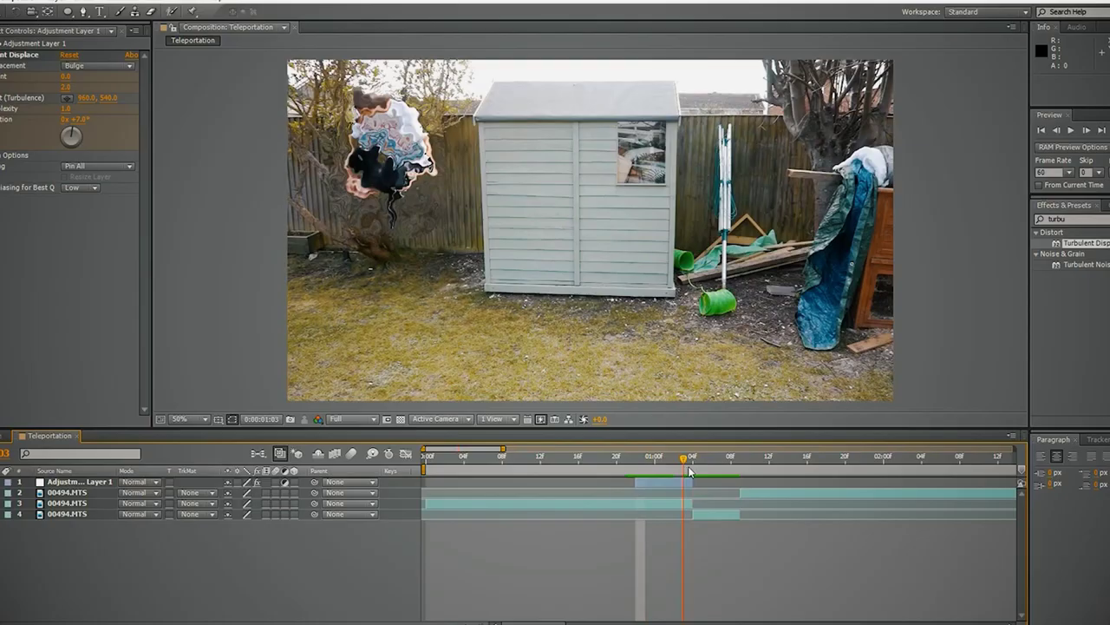
# Step: Feather the adjustment layer's mask by 103 pixels and check the distortion around the jump
pyautogui.moveTo(690, 471); pyautogui.dragTo(645, 488)
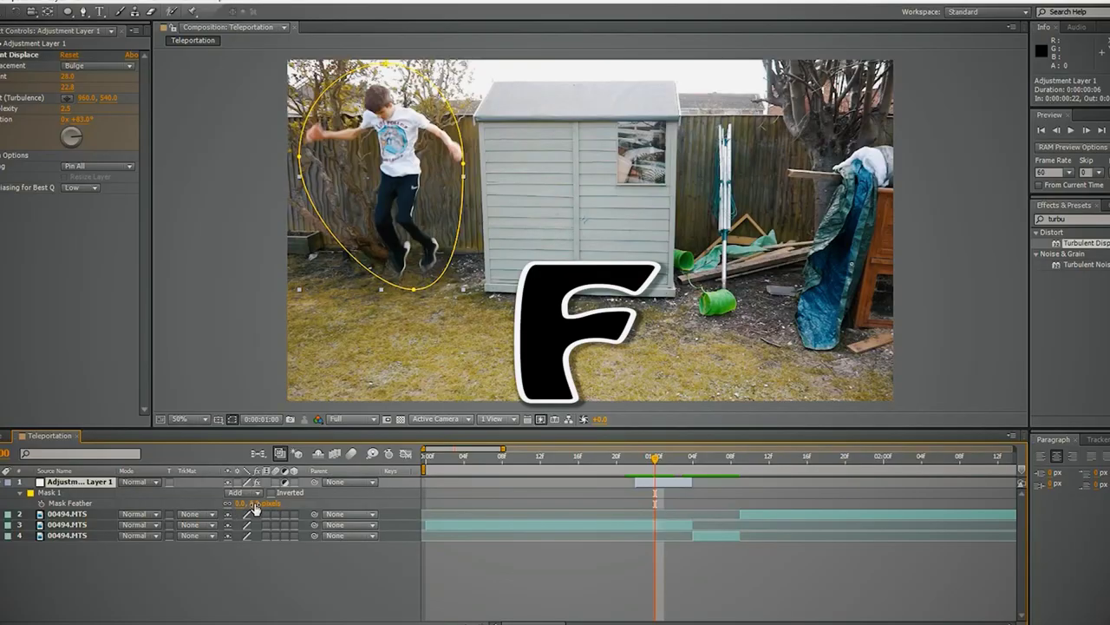
pyautogui.moveTo(254, 508); pyautogui.dragTo(344, 507)
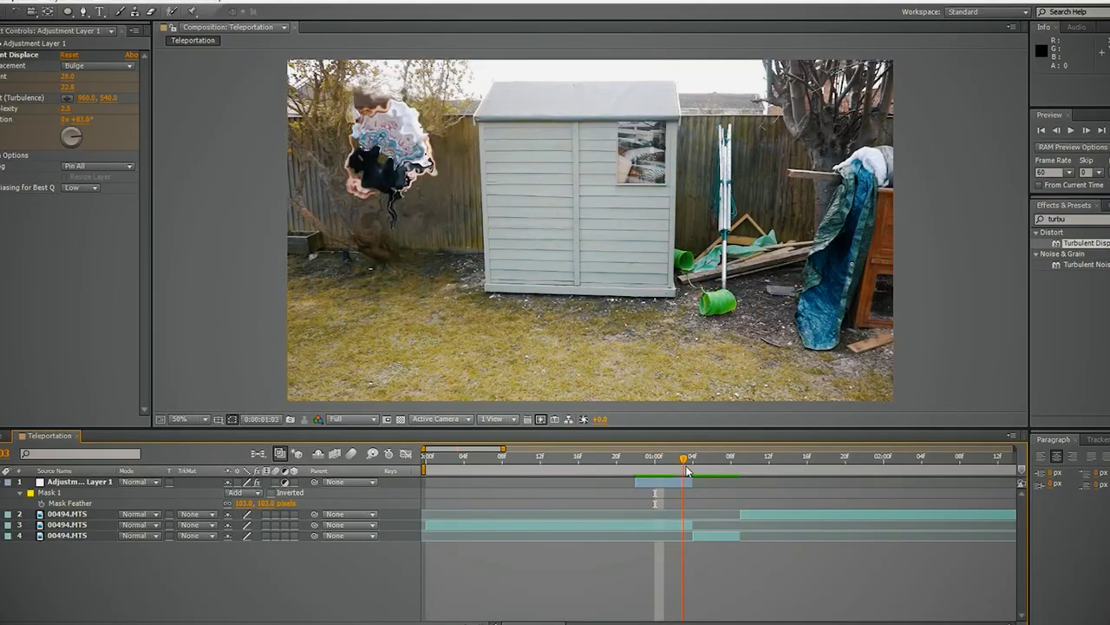
pyautogui.moveTo(688, 471)
pyautogui.mouseDown()
pyautogui.moveTo(655, 474)
pyautogui.moveTo(683, 476)
pyautogui.mouseUp()
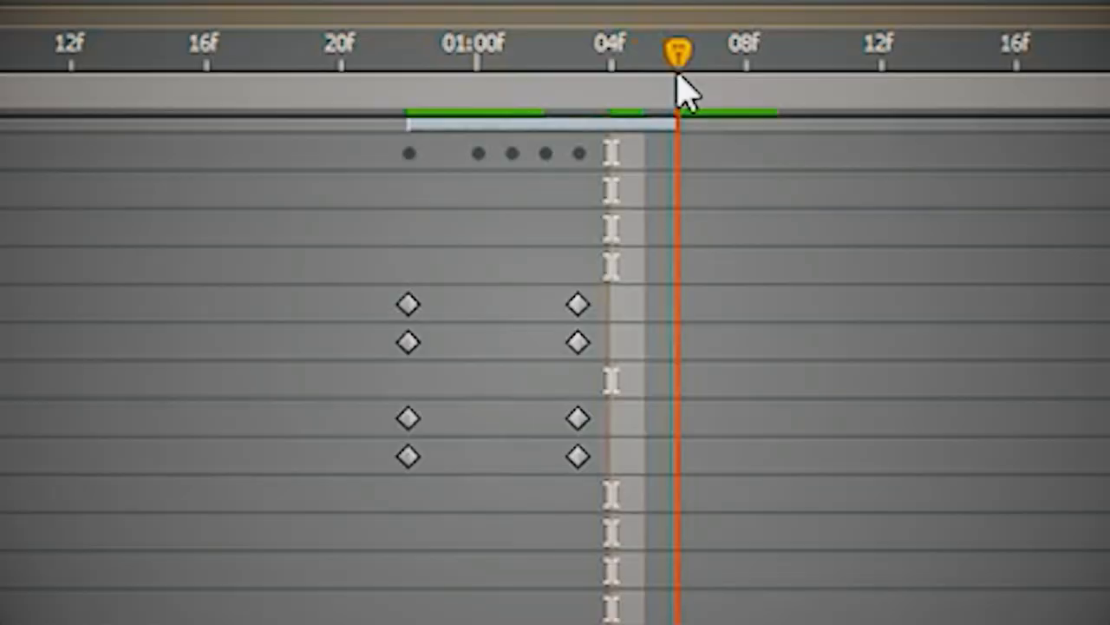
# Step: End the adjustment layer at 0:00:01:06, keyframe Turbulent Displace there with Amount 0, Size 2 and Evolution 7°, and check the fade-out
pyautogui.hotkey('alt', ']')
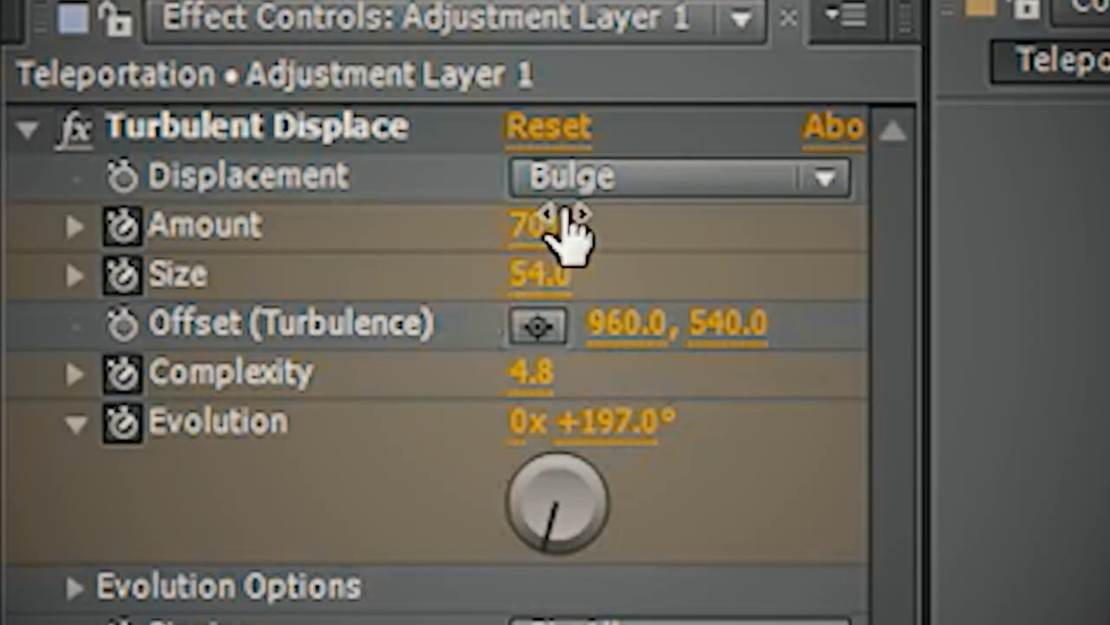
pyautogui.click(564, 223)
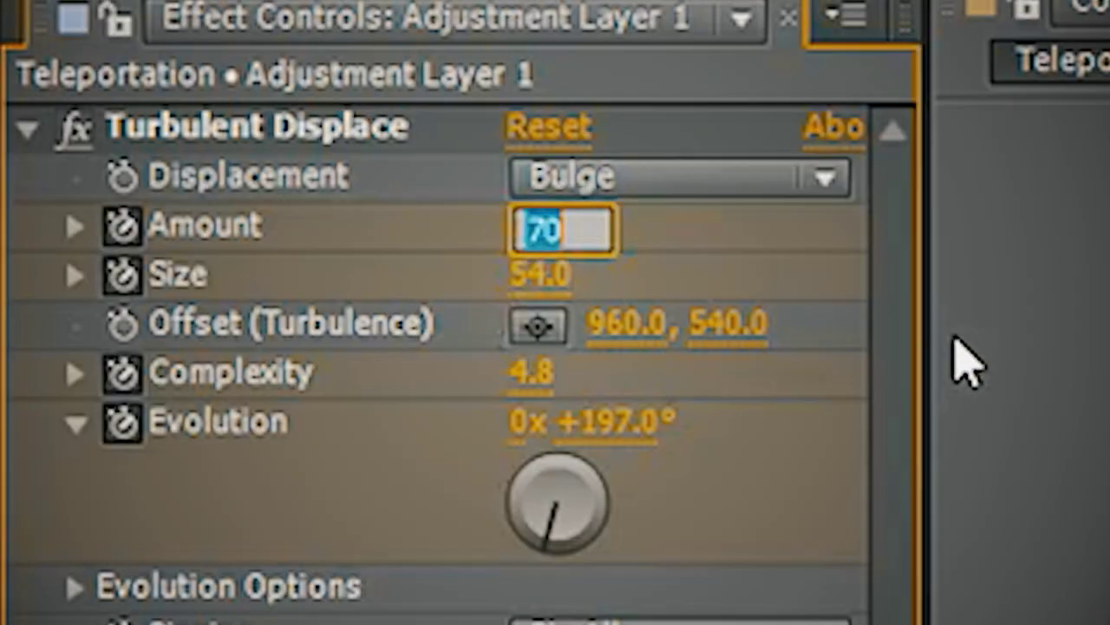
pyautogui.write('0')
pyautogui.press('Return')
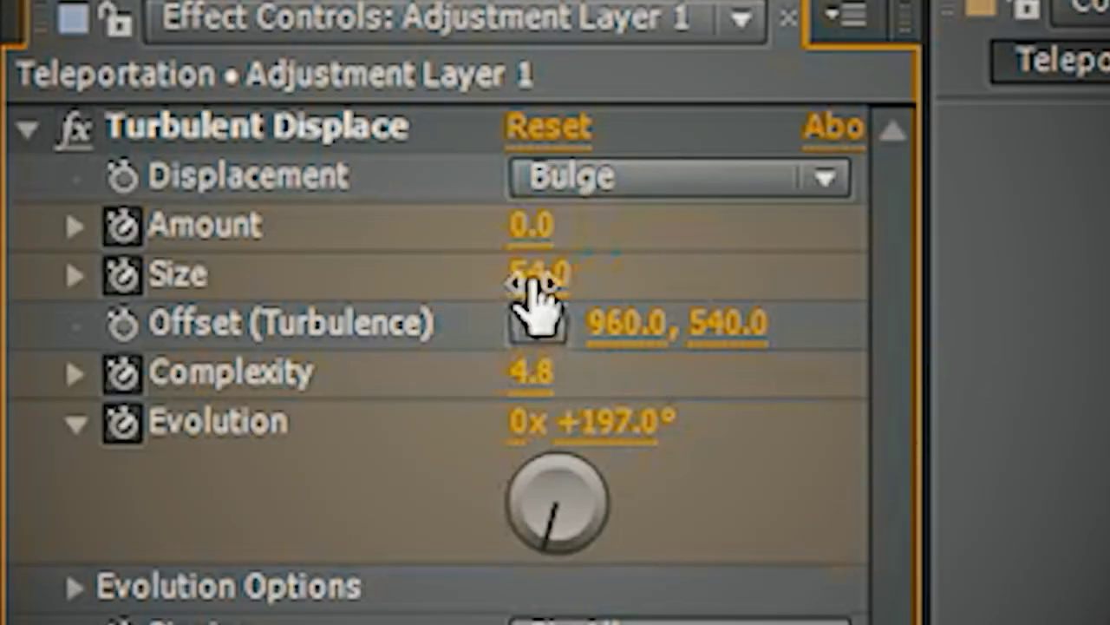
pyautogui.moveTo(530, 275); pyautogui.dragTo(335, 476)
pyautogui.click(607, 422)
pyautogui.write('7')
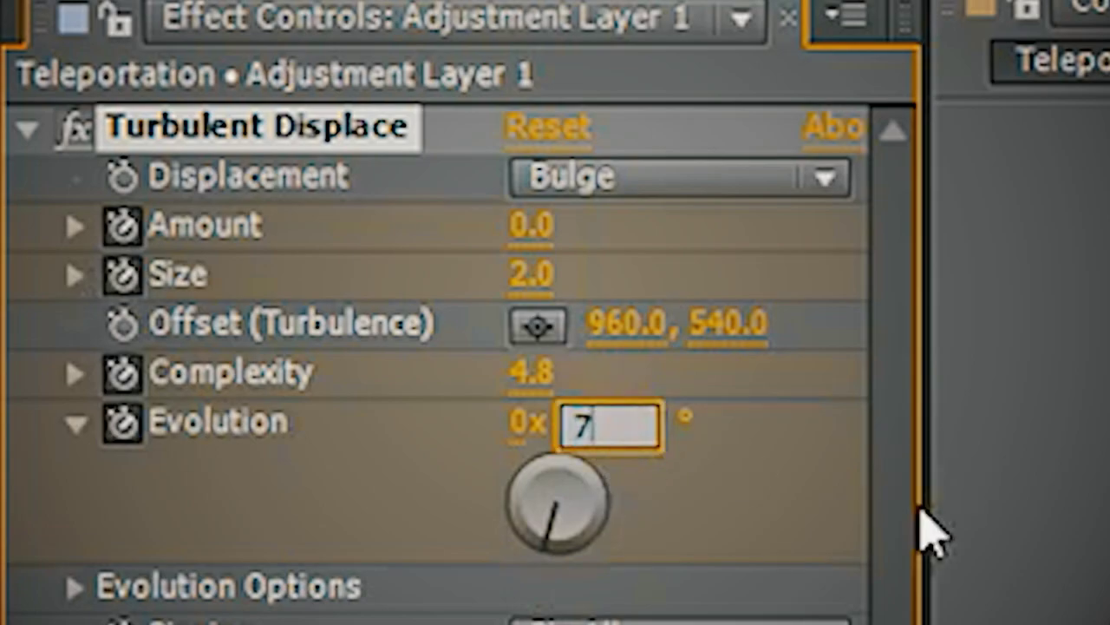
pyautogui.press('Return')
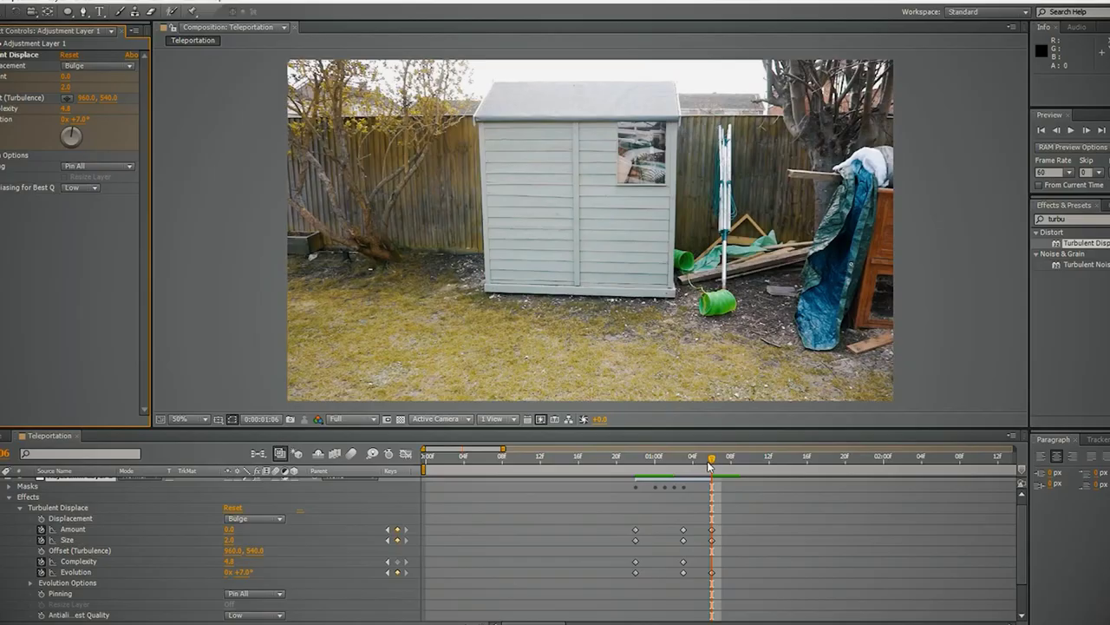
pyautogui.moveTo(709, 466)
pyautogui.mouseDown()
pyautogui.moveTo(644, 472)
pyautogui.moveTo(713, 472)
pyautogui.mouseUp()
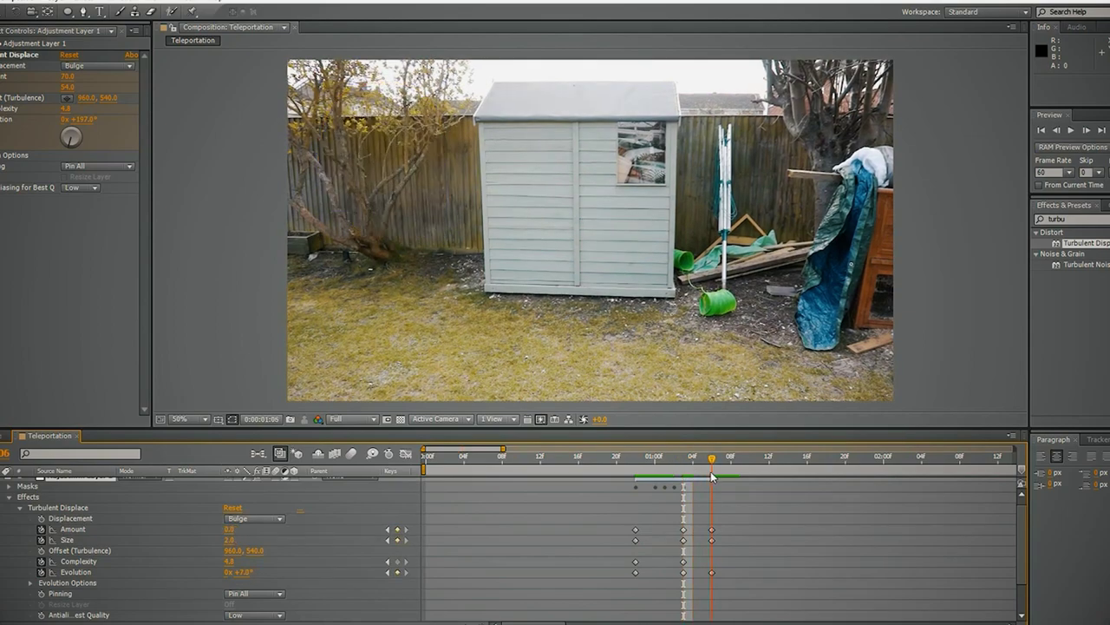
pyautogui.click(707, 474)
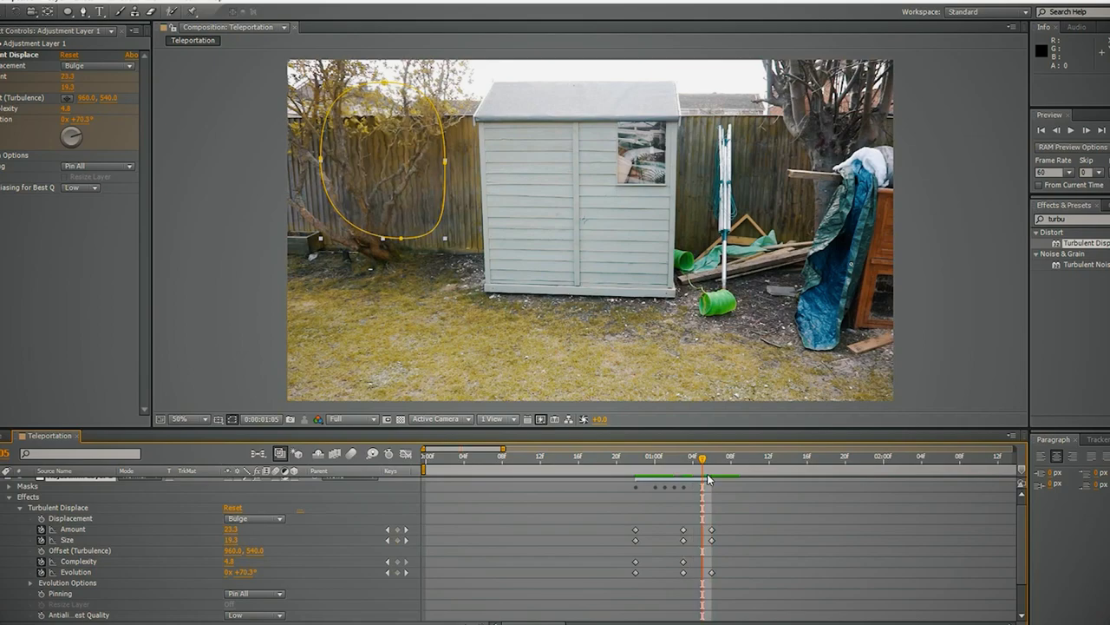
pyautogui.click(709, 472)
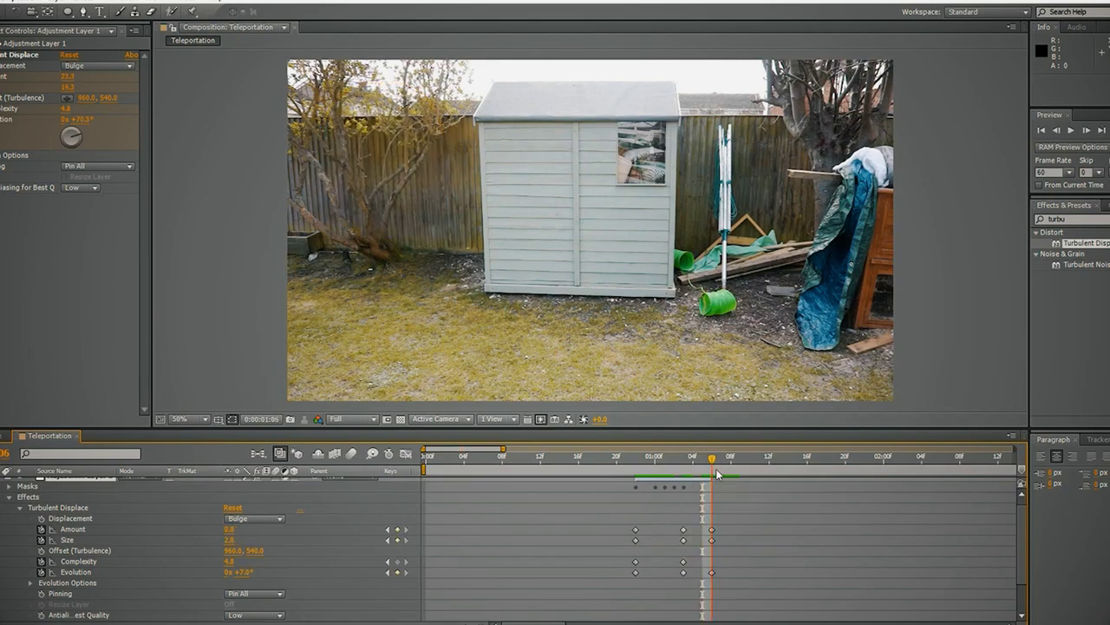
pyautogui.moveTo(715, 471)
pyautogui.mouseDown()
pyautogui.moveTo(675, 474)
pyautogui.moveTo(709, 491)
pyautogui.mouseUp()
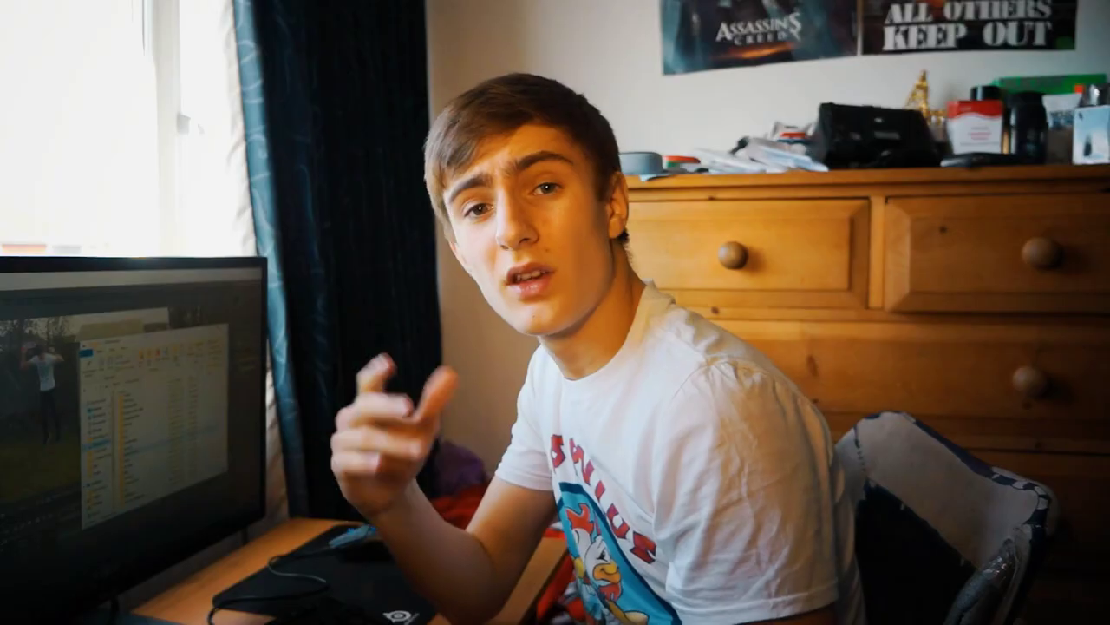
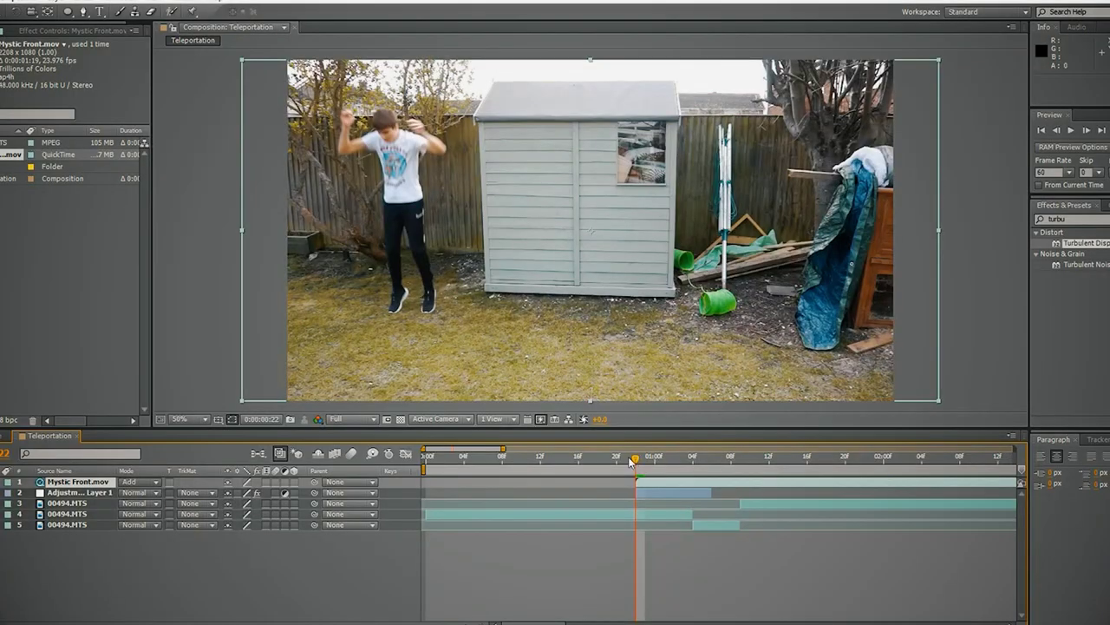
# Step: Preview the Mystic Front.mov layer over the jump and set its blending mode to Screen
pyautogui.press('space')
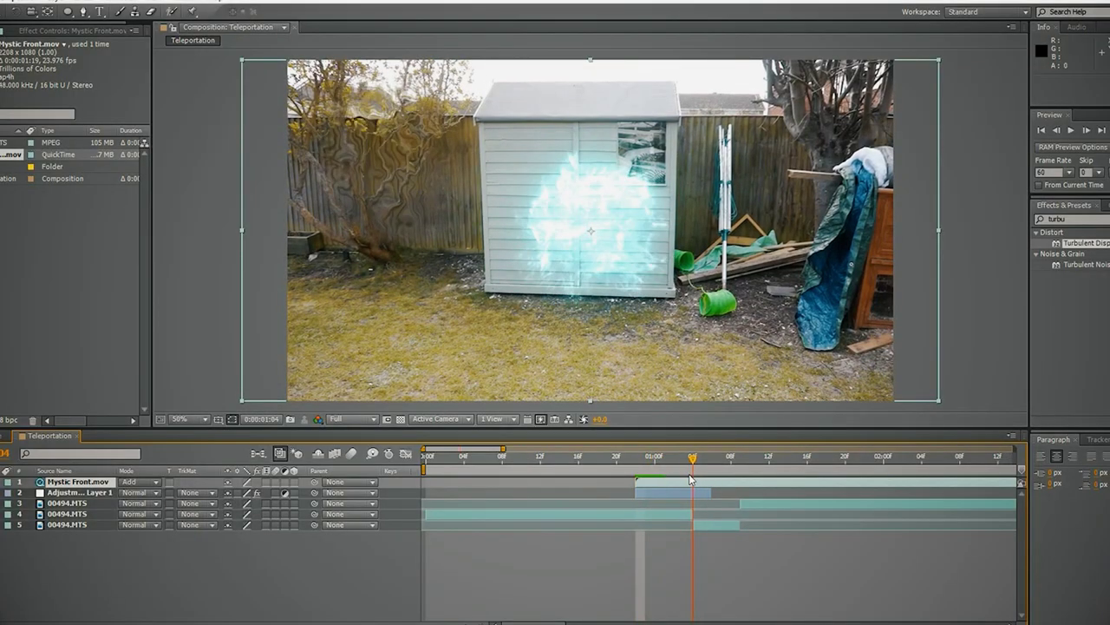
pyautogui.click(136, 482)
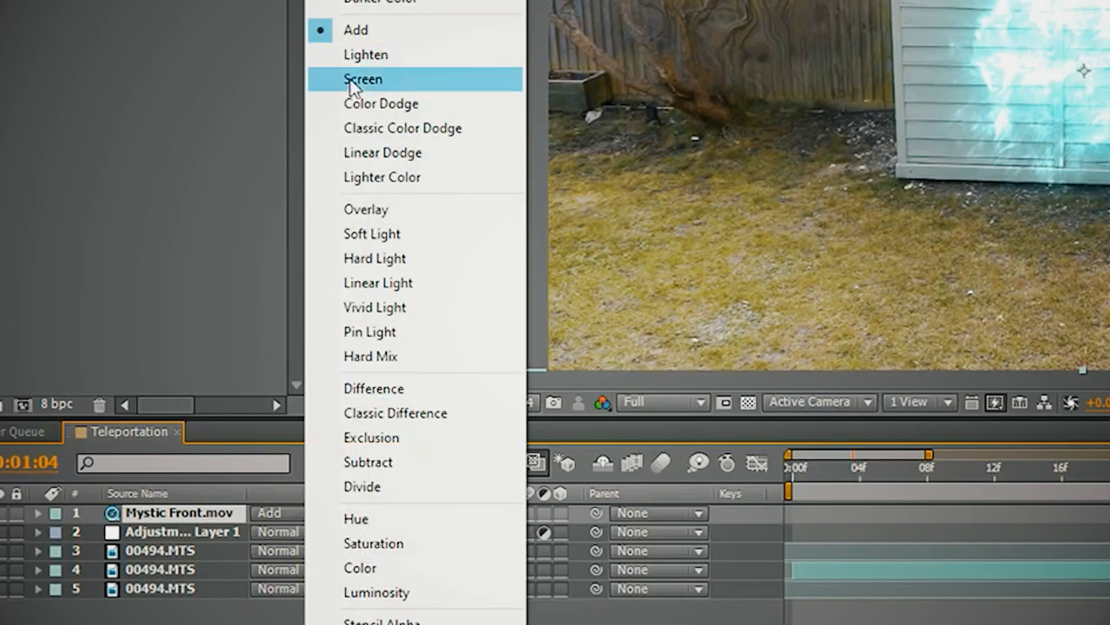
pyautogui.click(352, 79)
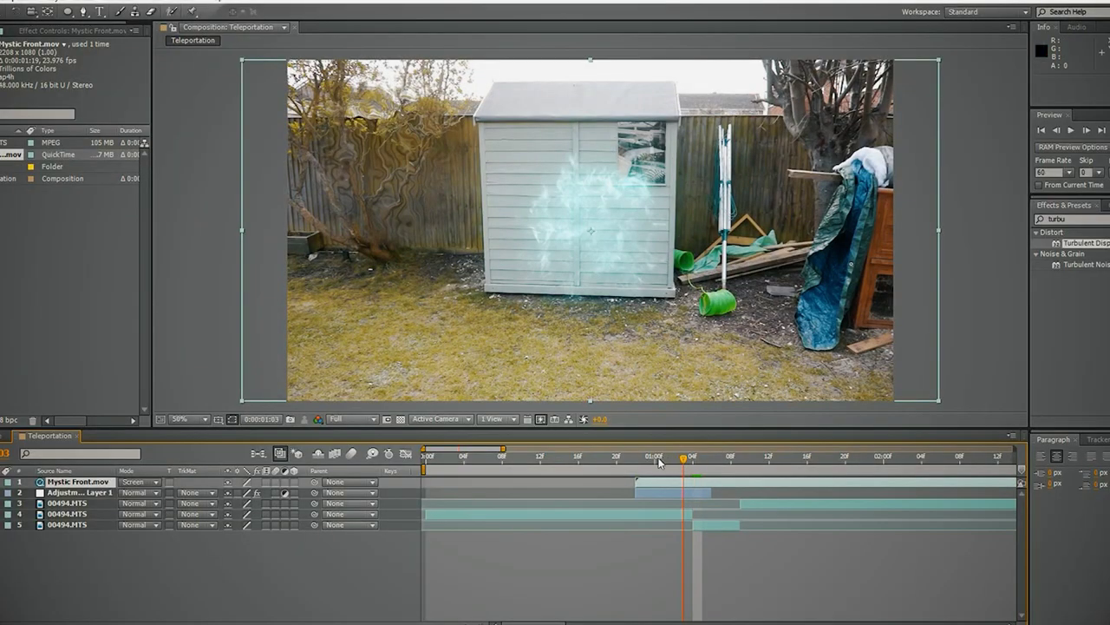
# Step: Move the Mystic Front.mov energy burst onto the jumping person at 0:00:01:00, to about position 312, 318
pyautogui.moveTo(660, 463)
pyautogui.mouseDown()
pyautogui.moveTo(639, 459)
pyautogui.moveTo(662, 460)
pyautogui.mouseUp()
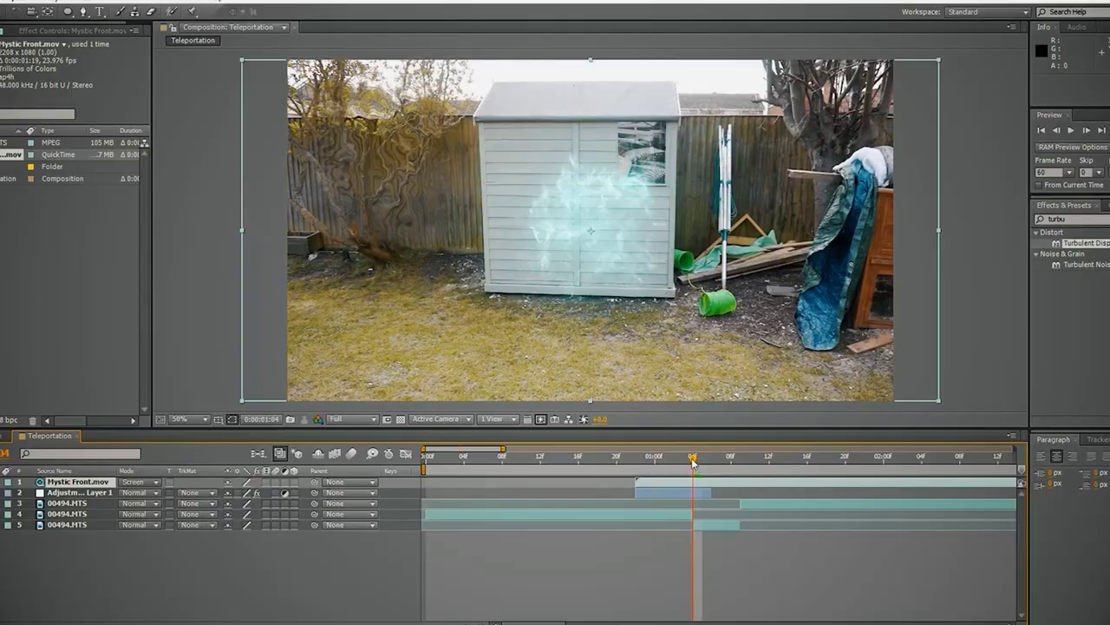
pyautogui.moveTo(691, 462); pyautogui.dragTo(653, 476)
pyautogui.moveTo(636, 254); pyautogui.dragTo(432, 186)
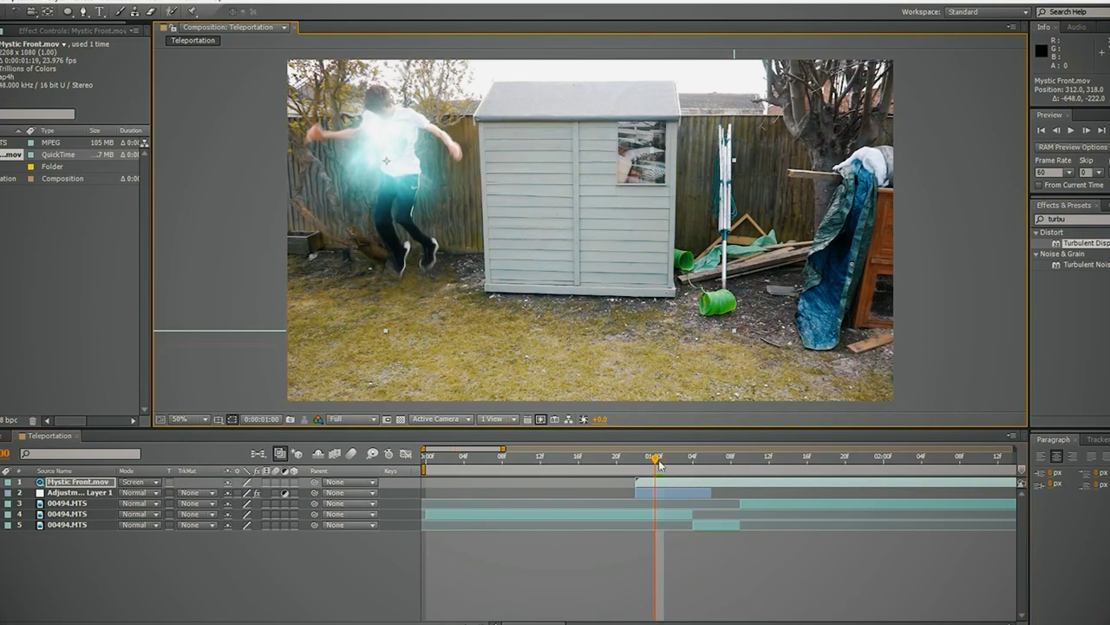
pyautogui.moveTo(675, 469)
pyautogui.mouseDown()
pyautogui.moveTo(723, 471)
pyautogui.moveTo(644, 479)
pyautogui.moveTo(663, 482)
pyautogui.mouseUp()
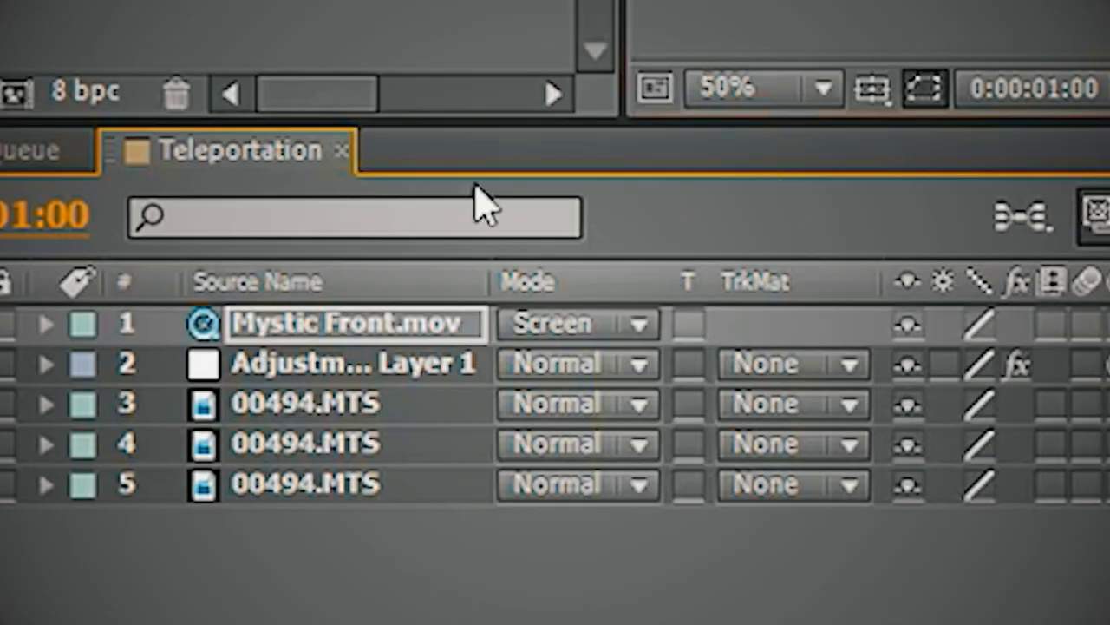
# Step: Fade in Mystic Front.mov with Opacity keyframes at 0:00:01:00 and 0:00:01:02, reaching 100% at the second one
pyautogui.press('t')
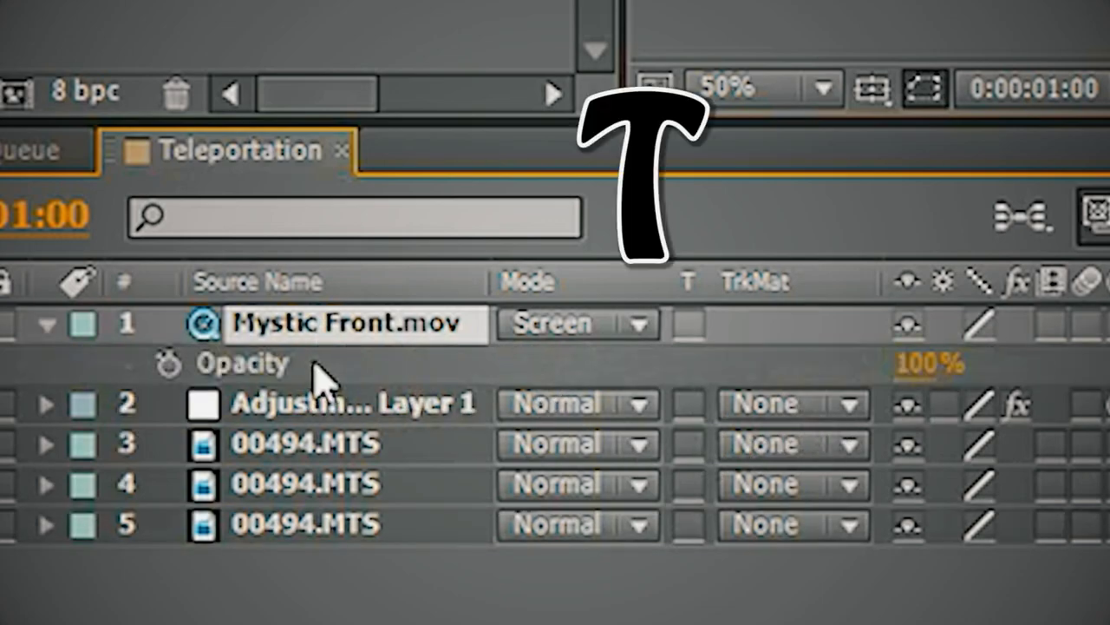
pyautogui.click(167, 363)
pyautogui.moveTo(926, 366); pyautogui.dragTo(624, 340)
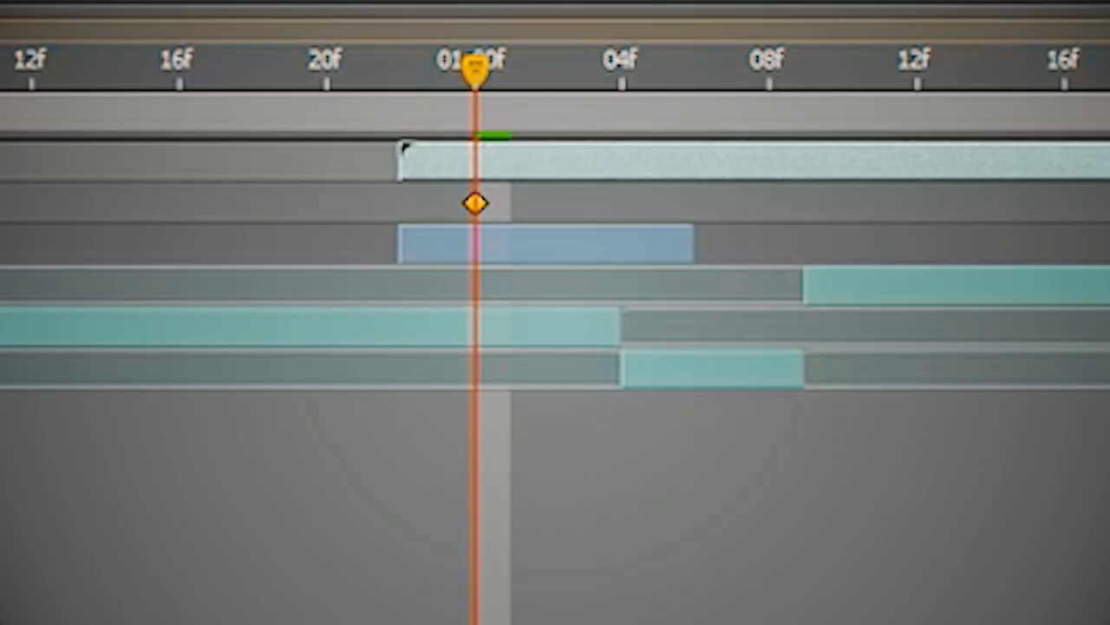
pyautogui.press('pagedown')
pyautogui.press('pagedown')
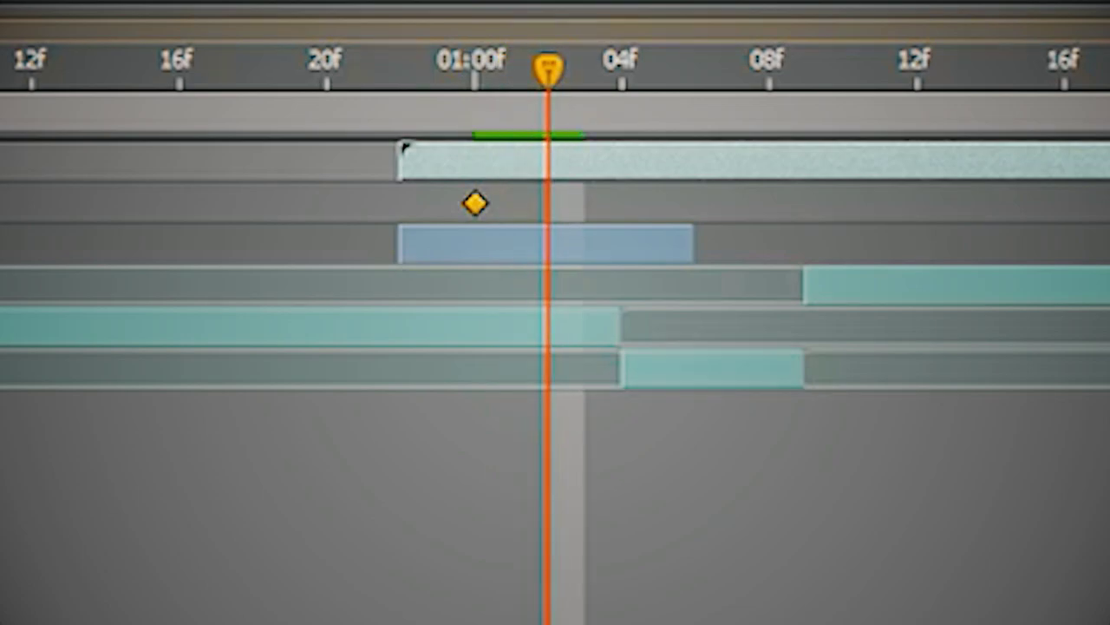
pyautogui.moveTo(963, 281); pyautogui.dragTo(1023, 280)
pyautogui.moveTo(689, 462)
pyautogui.mouseDown()
pyautogui.moveTo(641, 460)
pyautogui.moveTo(718, 464)
pyautogui.moveTo(674, 464)
pyautogui.mouseUp()
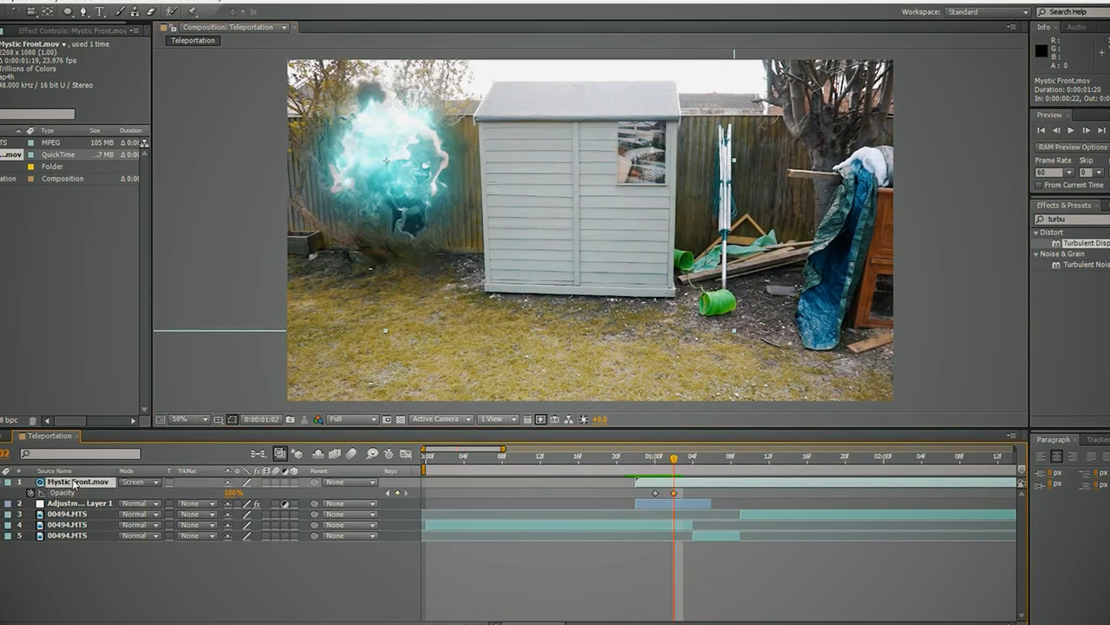
# Step: Scale the Mystic Front.mov layer up to 114% so the burst covers the person
pyautogui.press('s')
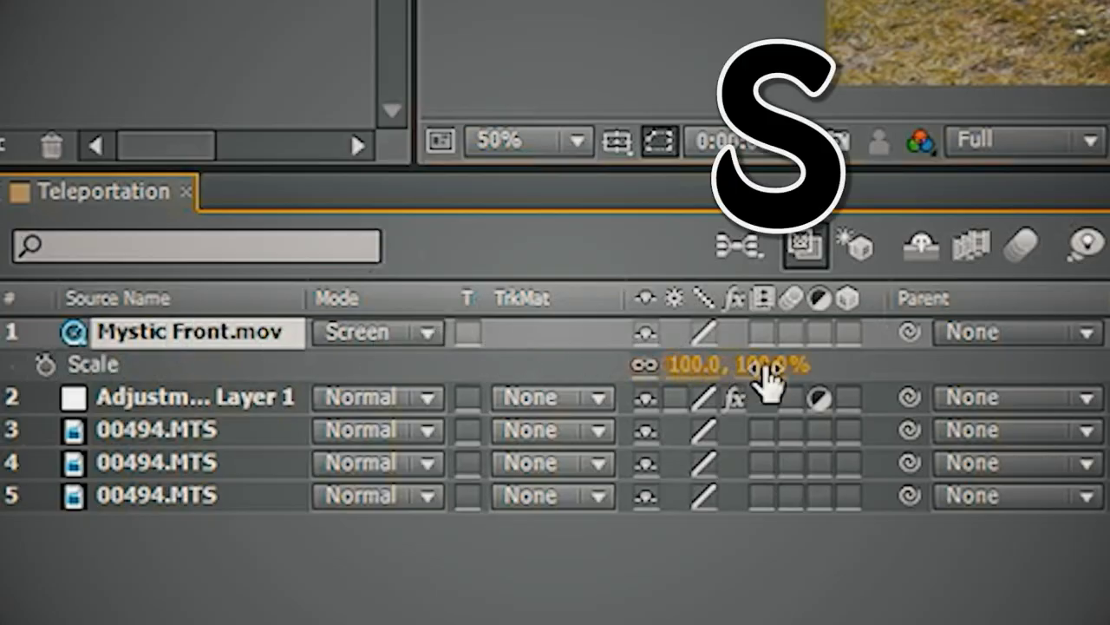
pyautogui.moveTo(767, 382)
pyautogui.mouseDown()
pyautogui.moveTo(799, 369)
pyautogui.moveTo(776, 364)
pyautogui.mouseUp()
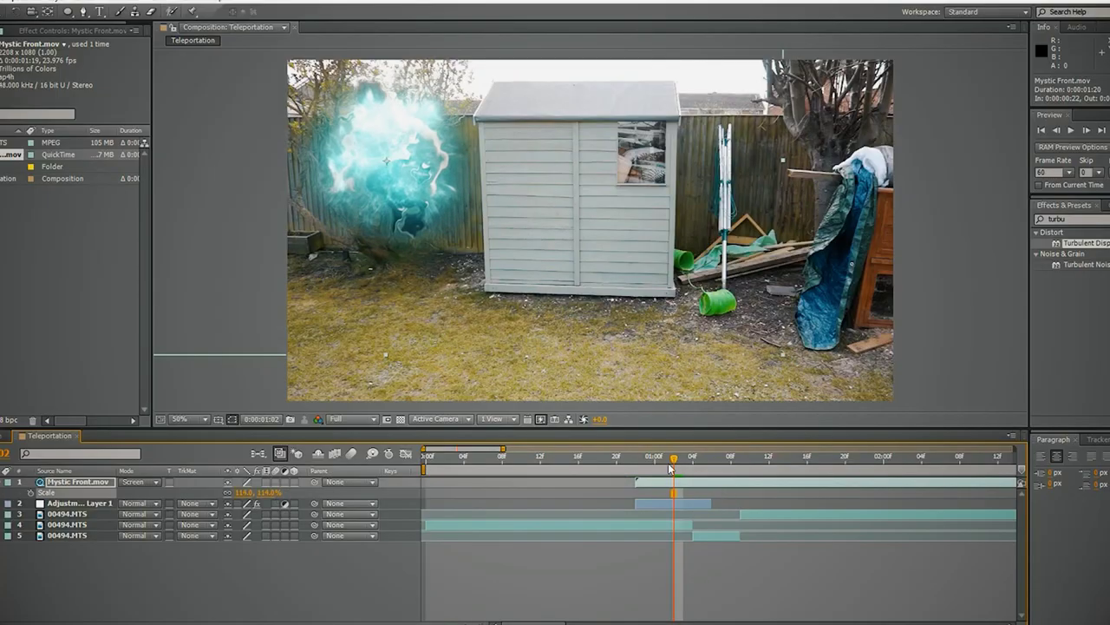
# Step: Extend the start of the bottom 00494.MTS layer back to 0:00:01:02 so it overlaps the end of the first jump clip
pyautogui.moveTo(669, 469); pyautogui.dragTo(682, 516)
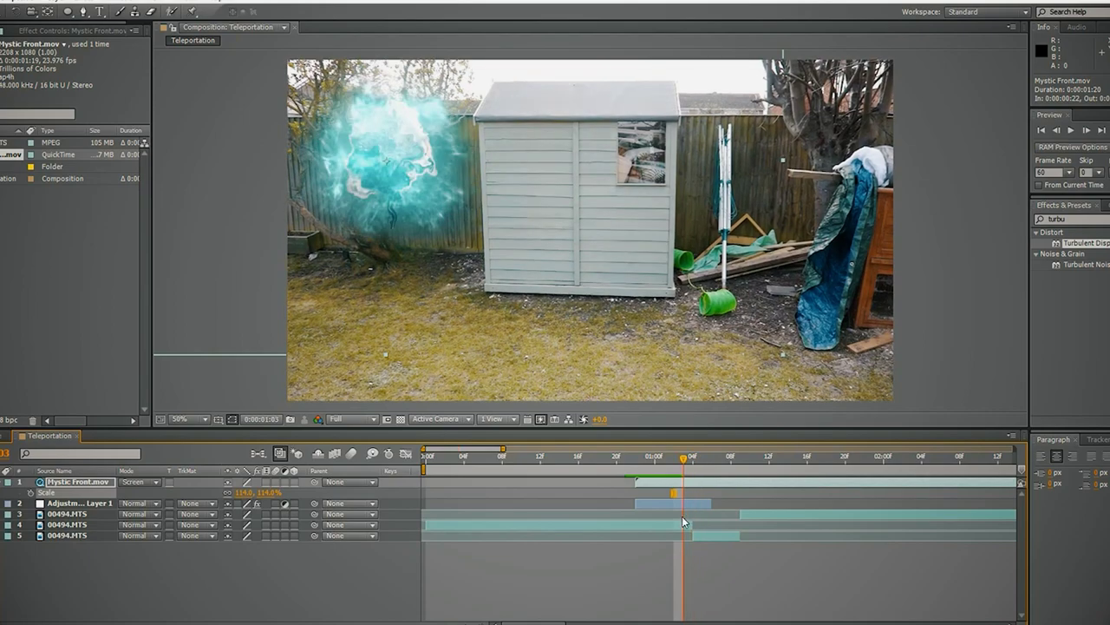
pyautogui.click(682, 524)
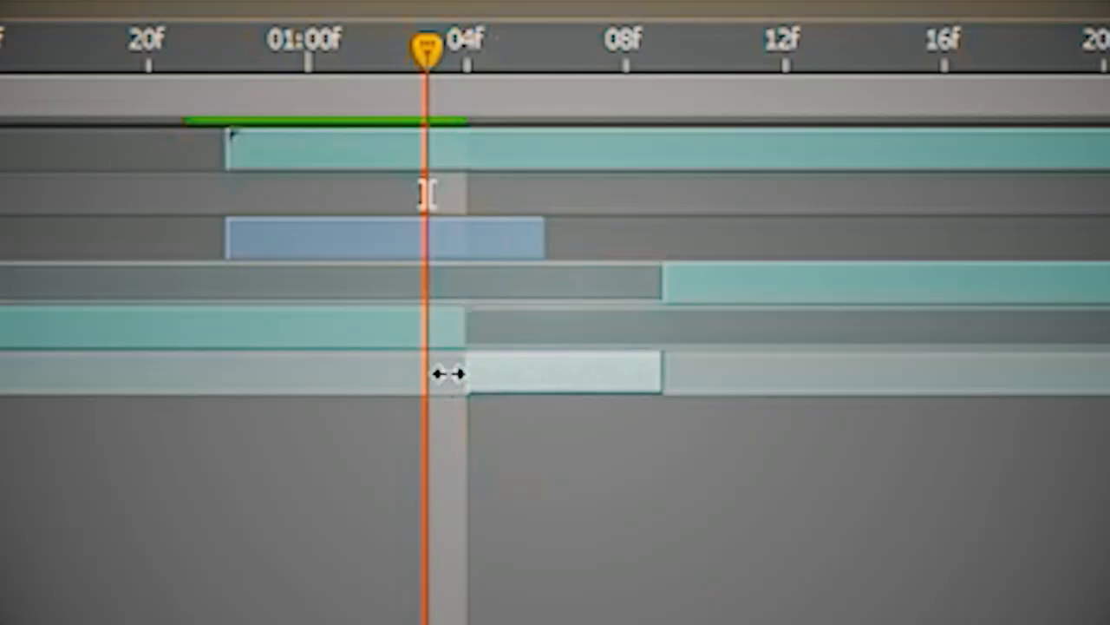
pyautogui.moveTo(688, 536); pyautogui.dragTo(677, 536)
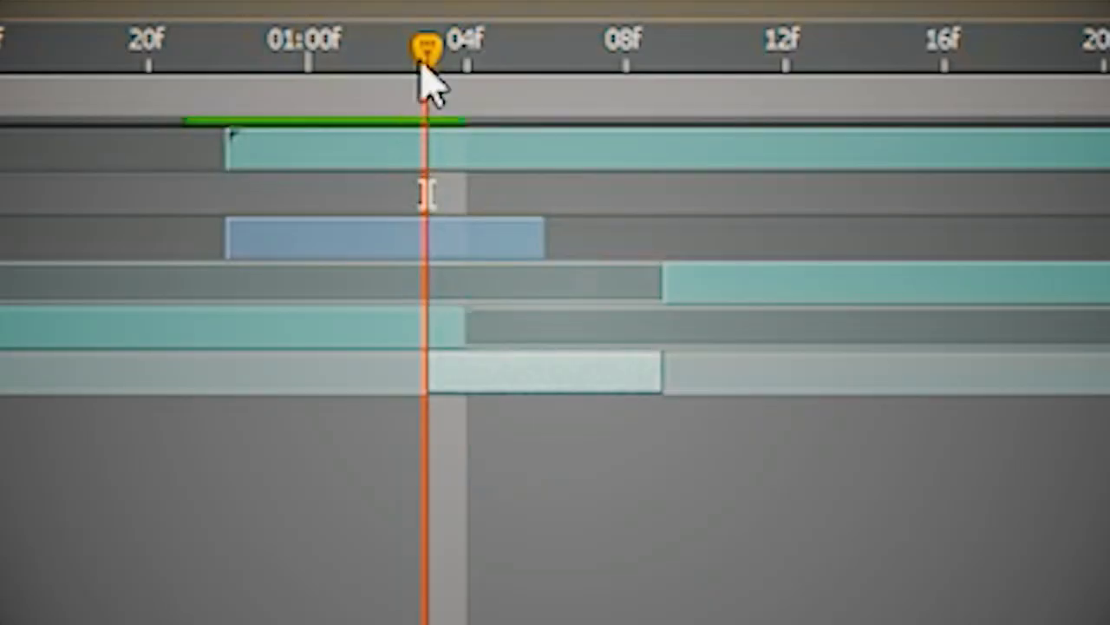
pyautogui.moveTo(427, 48); pyautogui.dragTo(401, 241)
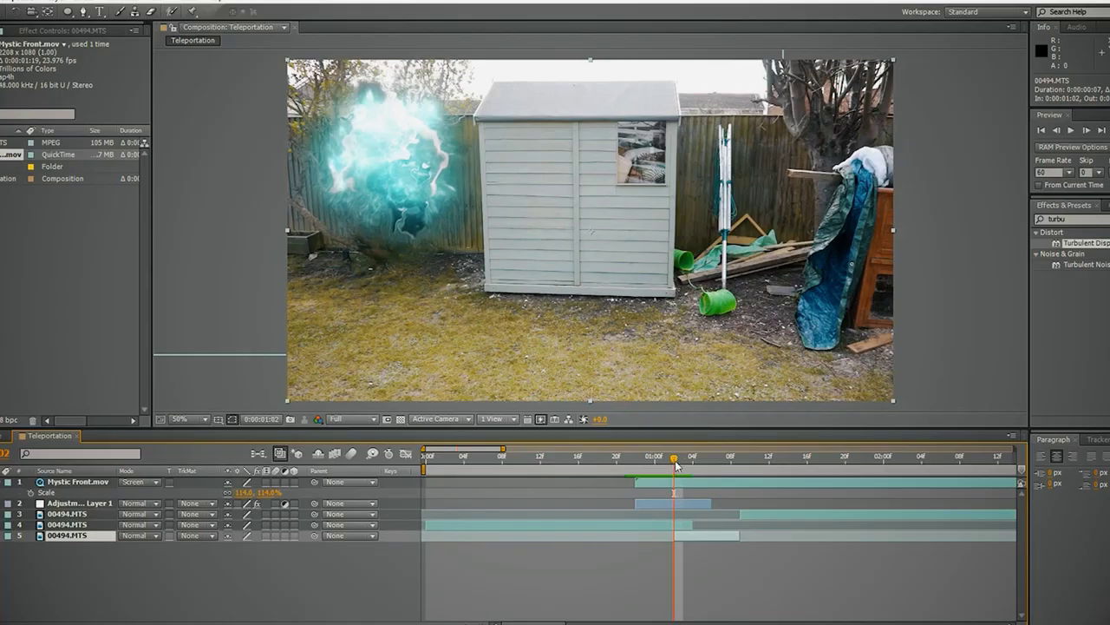
# Step: Fade out the first jump clip (layer 4) with Opacity keyframes of 100% at 0:00:01:02 and 1% at 0:00:01:04
pyautogui.moveTo(676, 466)
pyautogui.mouseDown()
pyautogui.moveTo(694, 469)
pyautogui.moveTo(684, 469)
pyautogui.mouseUp()
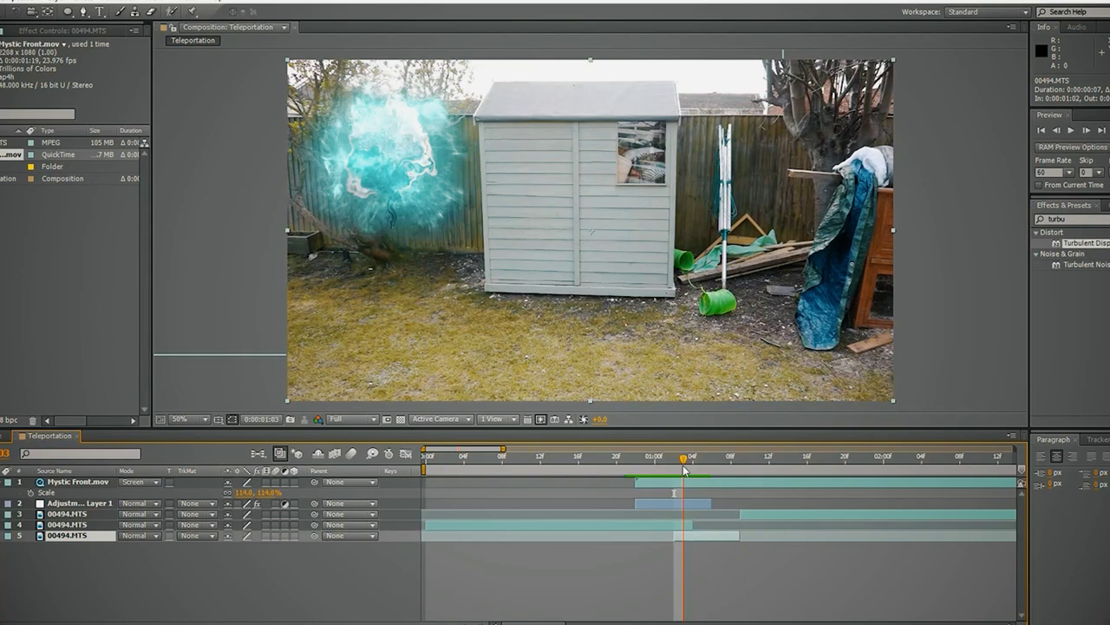
pyautogui.moveTo(684, 469); pyautogui.dragTo(678, 473)
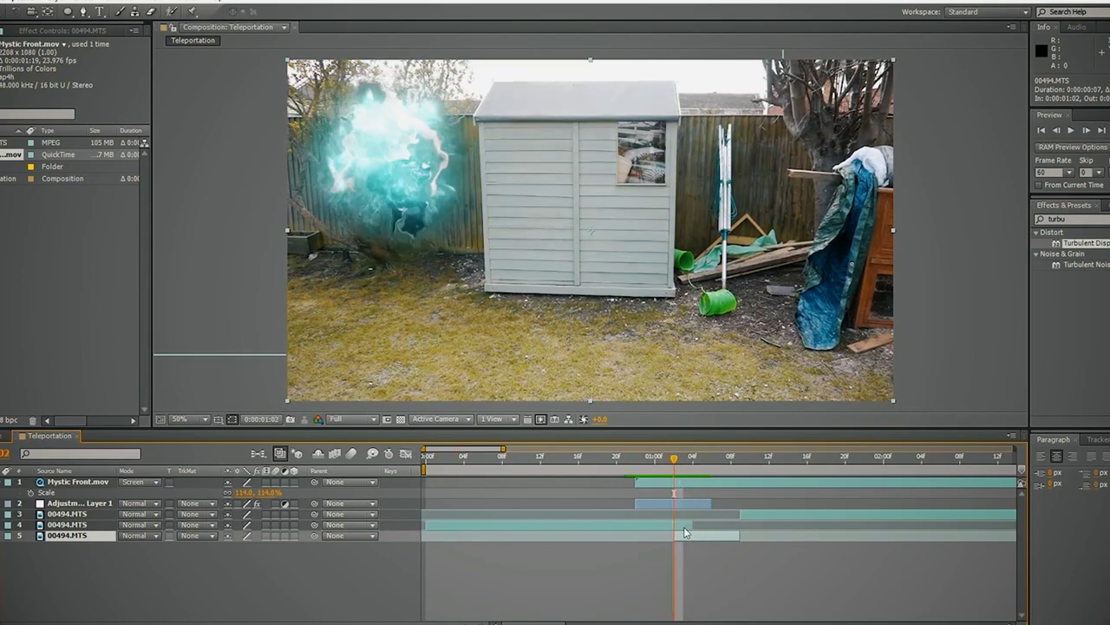
pyautogui.click(577, 524)
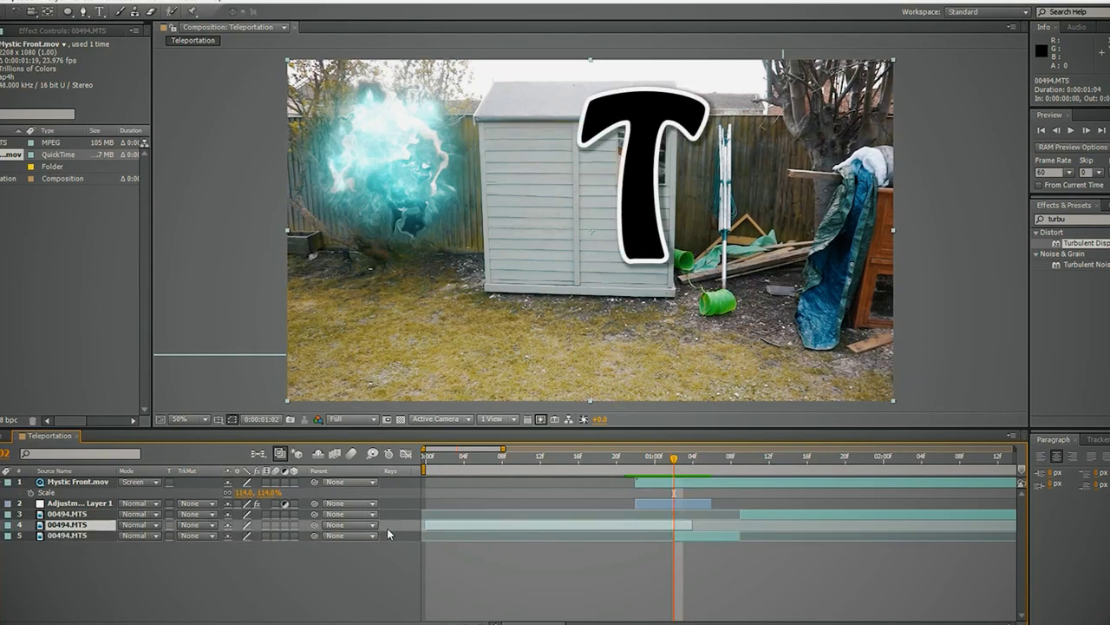
pyautogui.press('r')
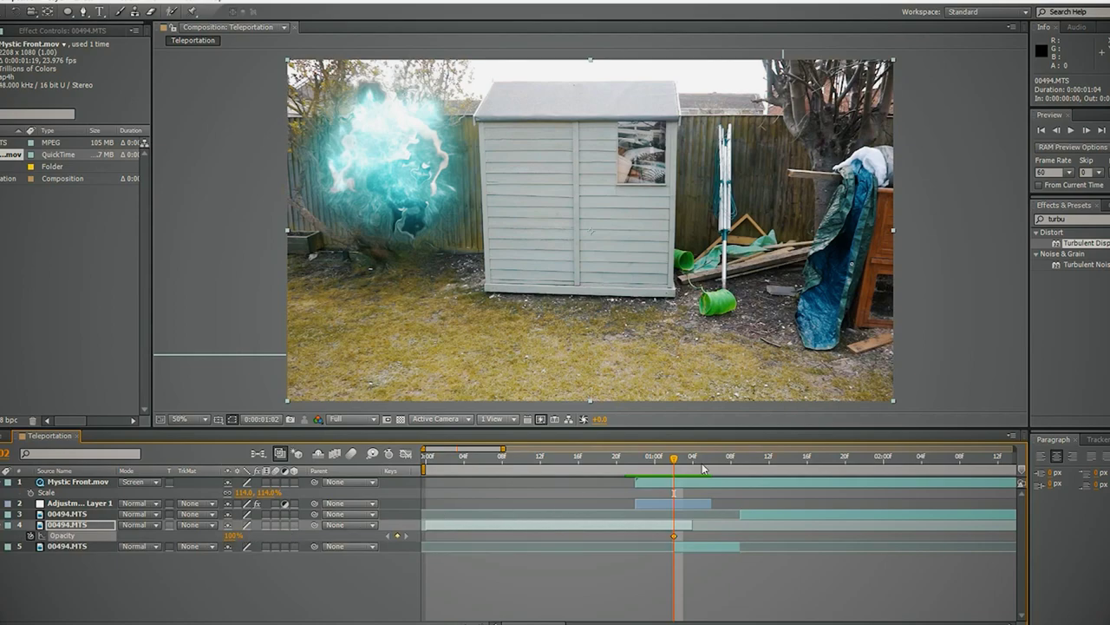
pyautogui.moveTo(682, 469); pyautogui.dragTo(693, 469)
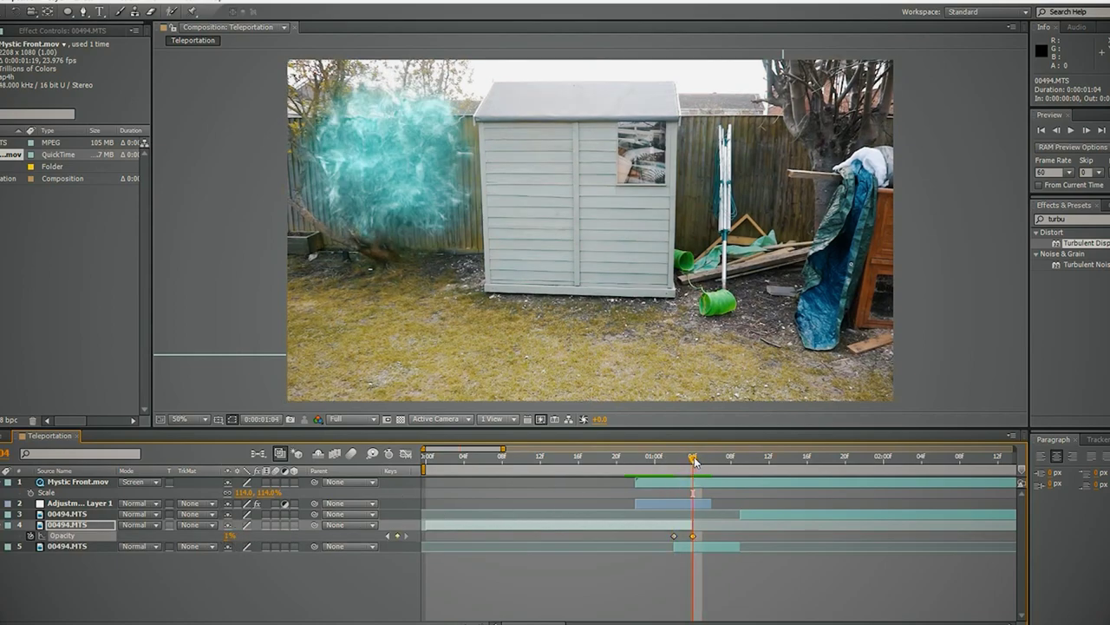
# Step: Preview the transition between the first jump and the second one with the clip's fade-out
pyautogui.moveTo(695, 461); pyautogui.dragTo(655, 471)
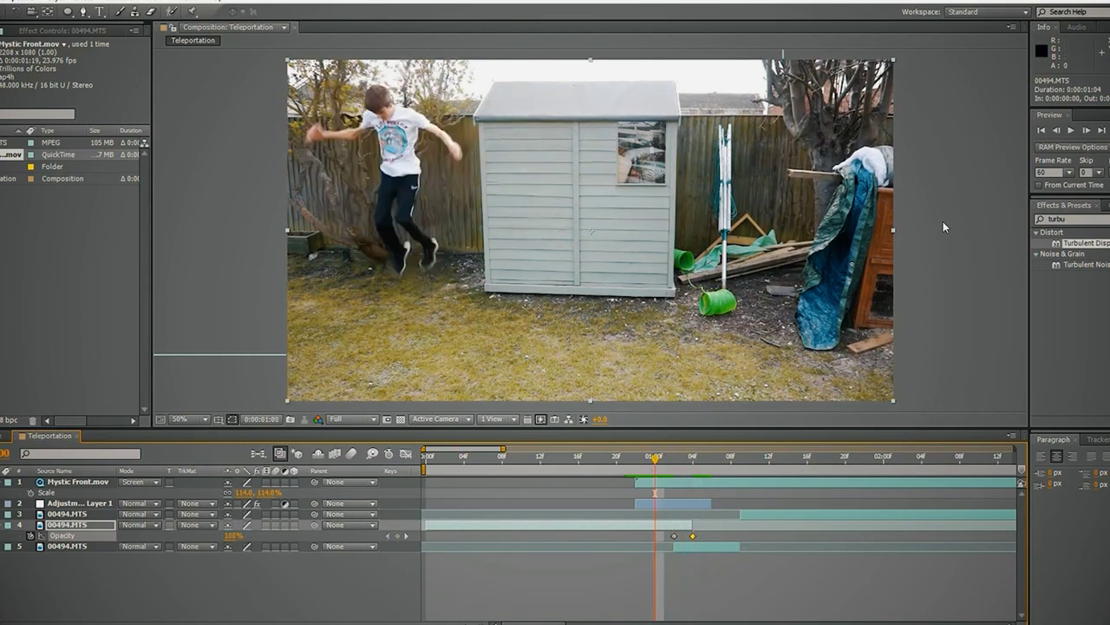
pyautogui.click(1100, 131)
pyautogui.click(751, 473)
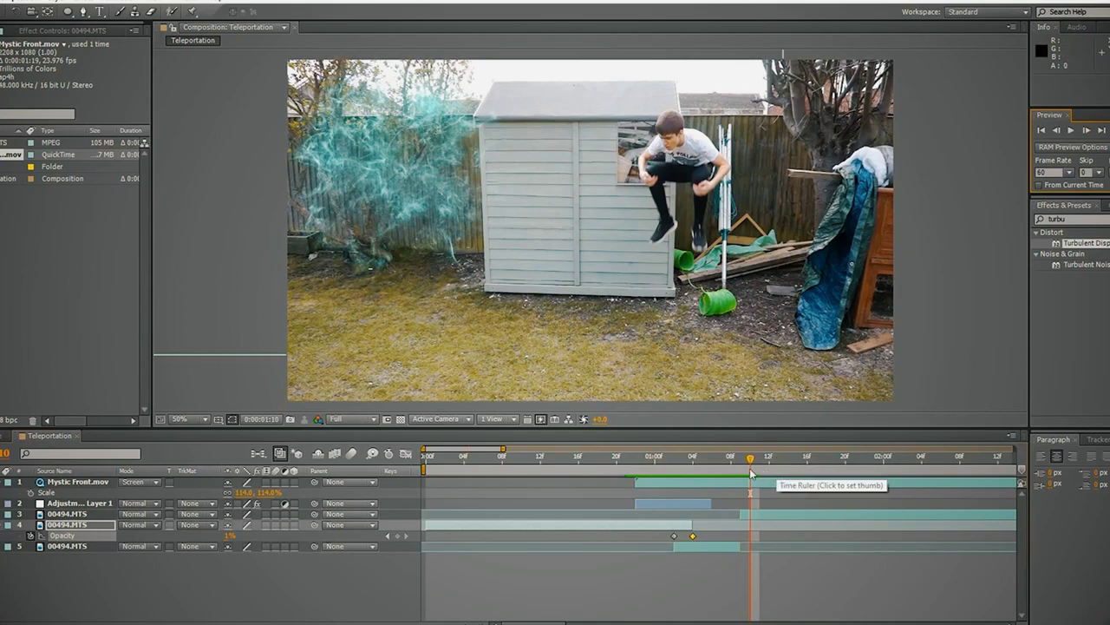
pyautogui.moveTo(751, 473); pyautogui.dragTo(634, 472)
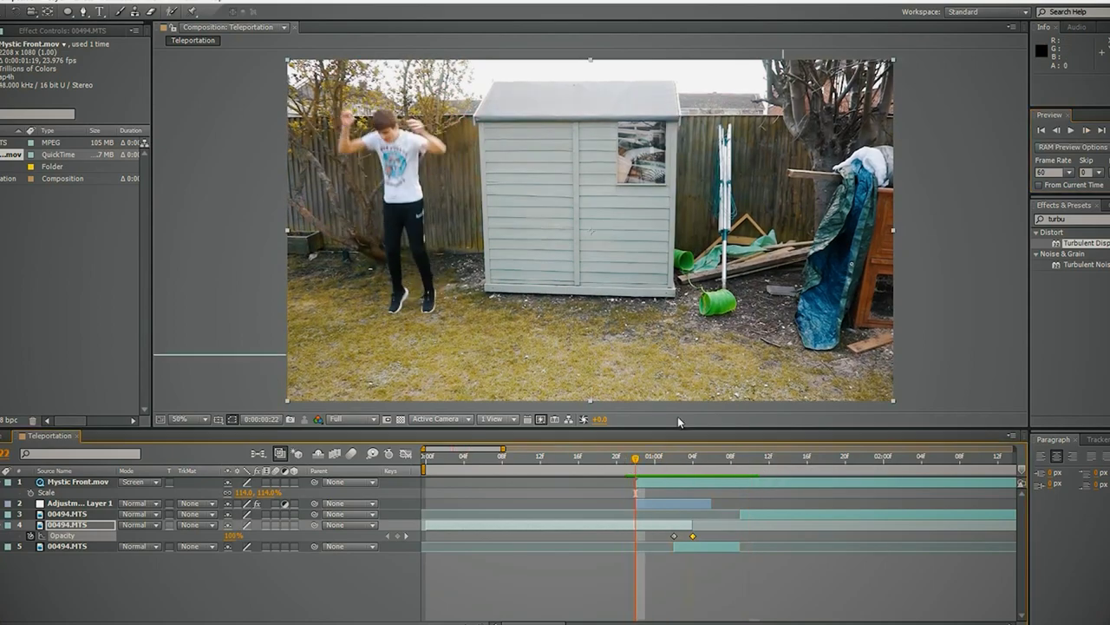
pyautogui.click(1071, 131)
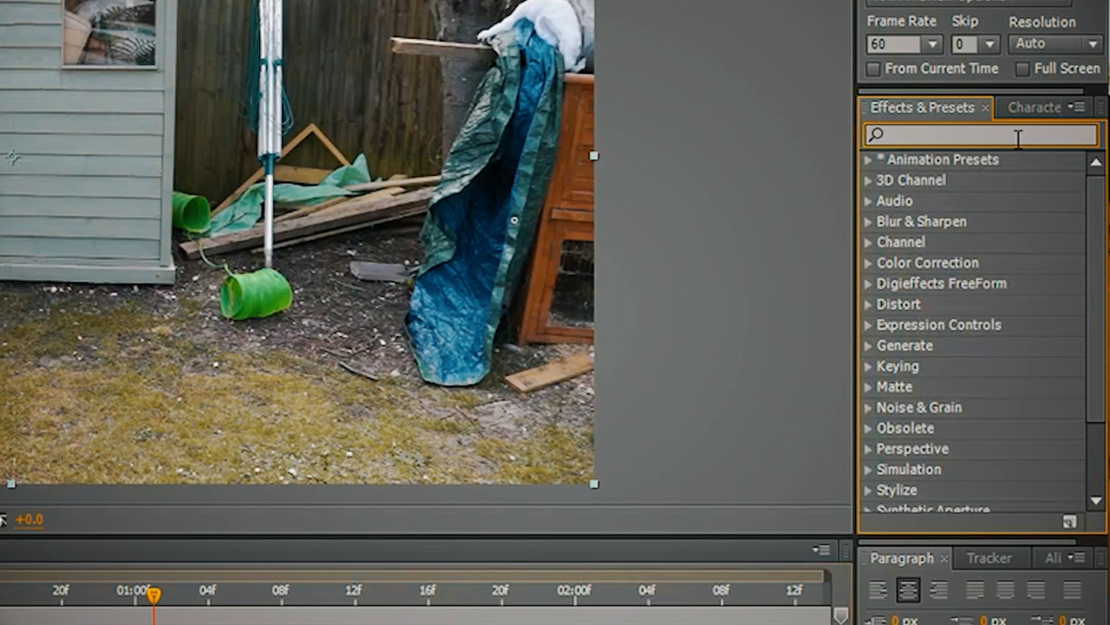
# Step: Apply the Glow effect to Adjustment Layer 1 and keyframe its Glow Intensity at 0.0 at 0:00:00:22
pyautogui.write('glow')
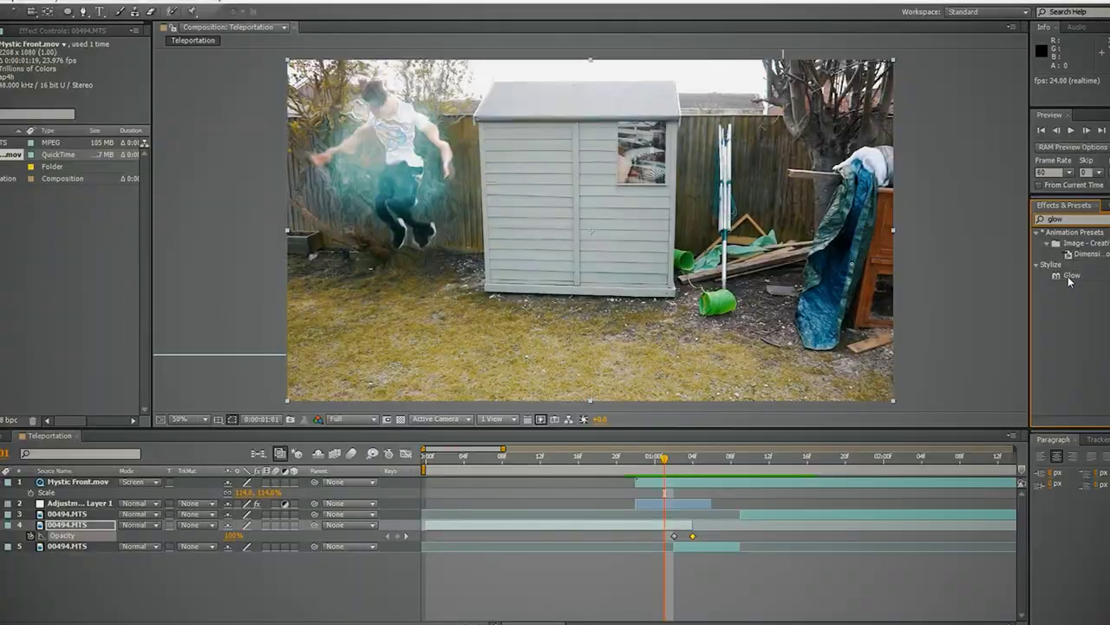
pyautogui.moveTo(1070, 276); pyautogui.dragTo(80, 503)
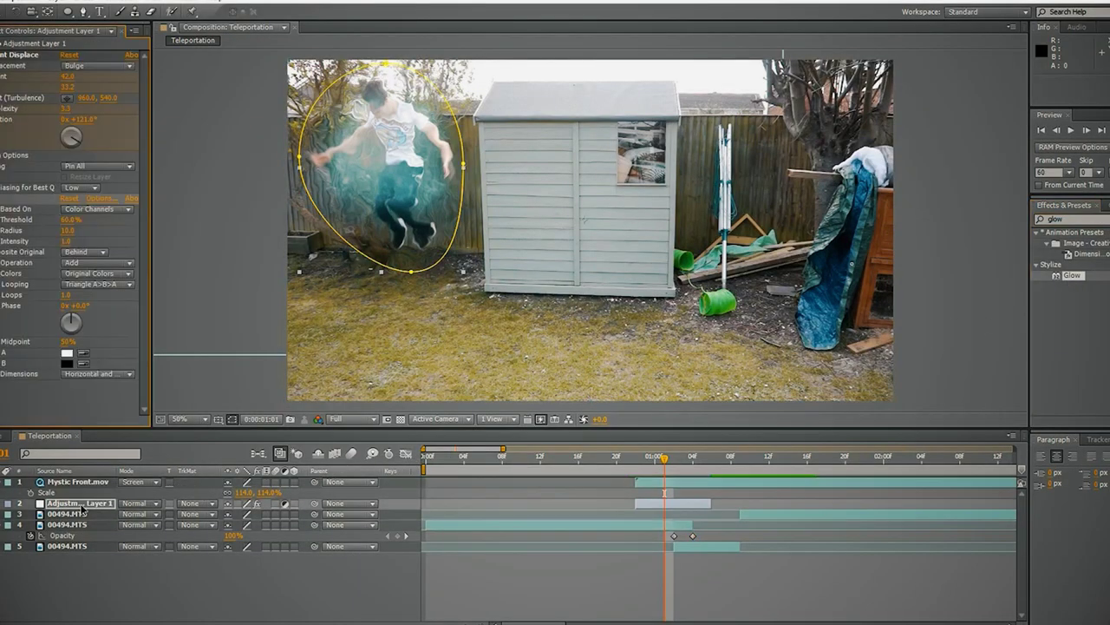
pyautogui.moveTo(665, 457); pyautogui.dragTo(642, 464)
pyautogui.click(0, 241)
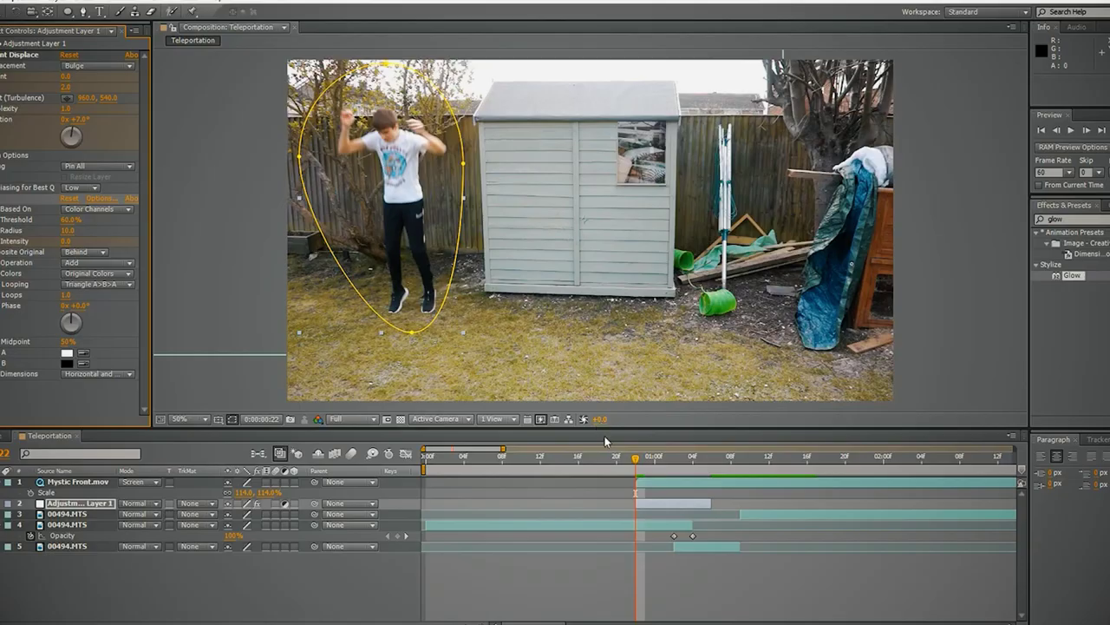
# Step: Keyframe the Glow Intensity to 1.0 at 0:00:01:02 and back to 0.0 at 0:00:01:06
pyautogui.moveTo(638, 466); pyautogui.dragTo(676, 473)
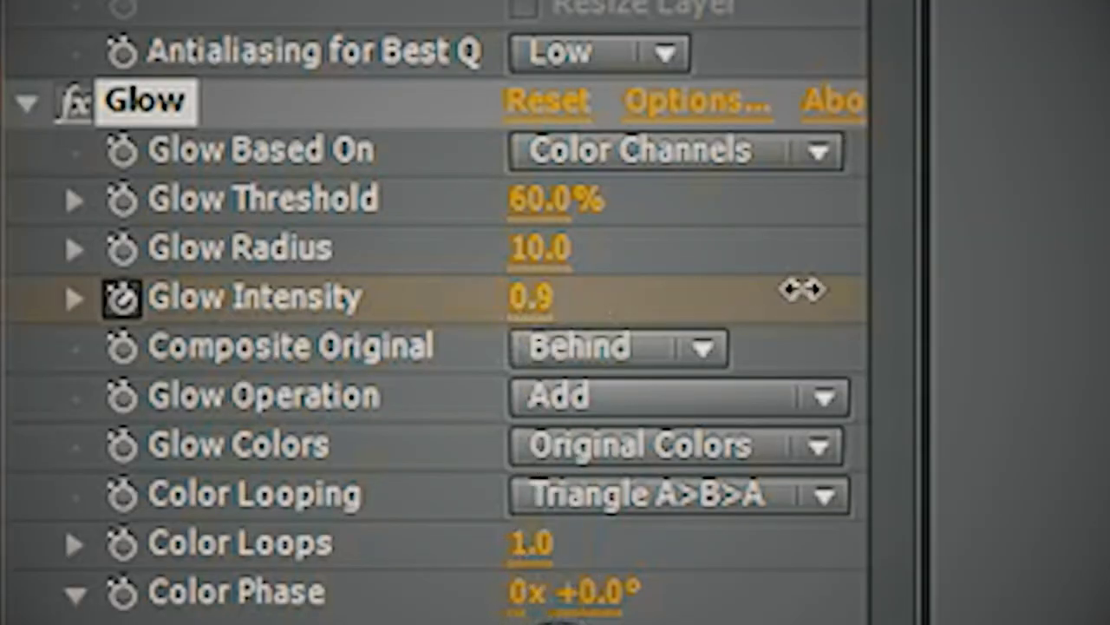
pyautogui.moveTo(802, 290); pyautogui.dragTo(818, 321)
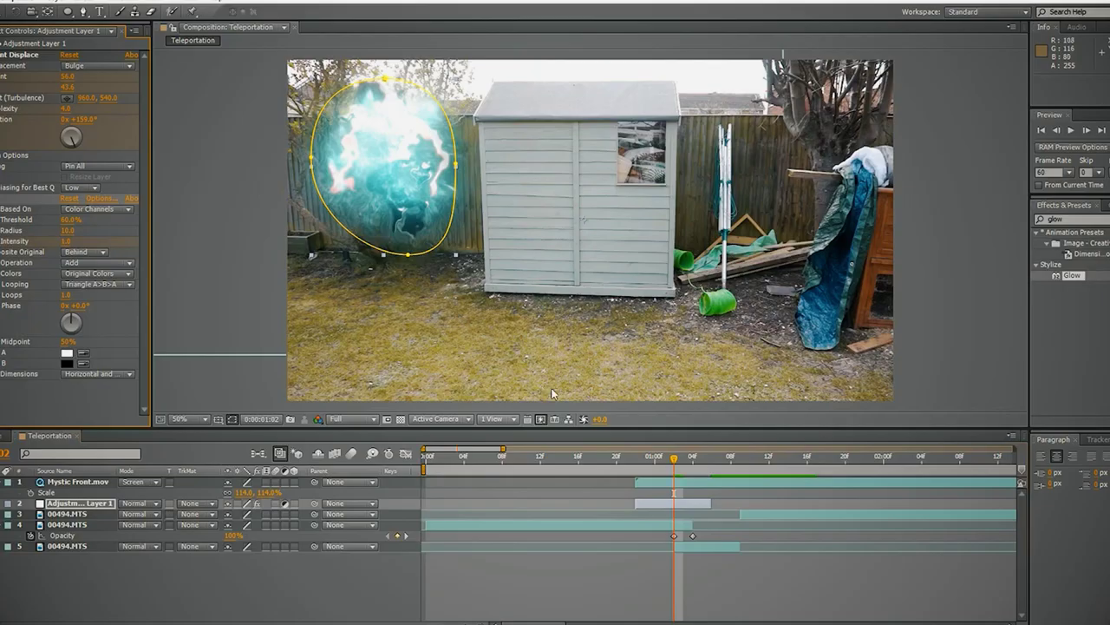
pyautogui.moveTo(687, 465); pyautogui.dragTo(712, 475)
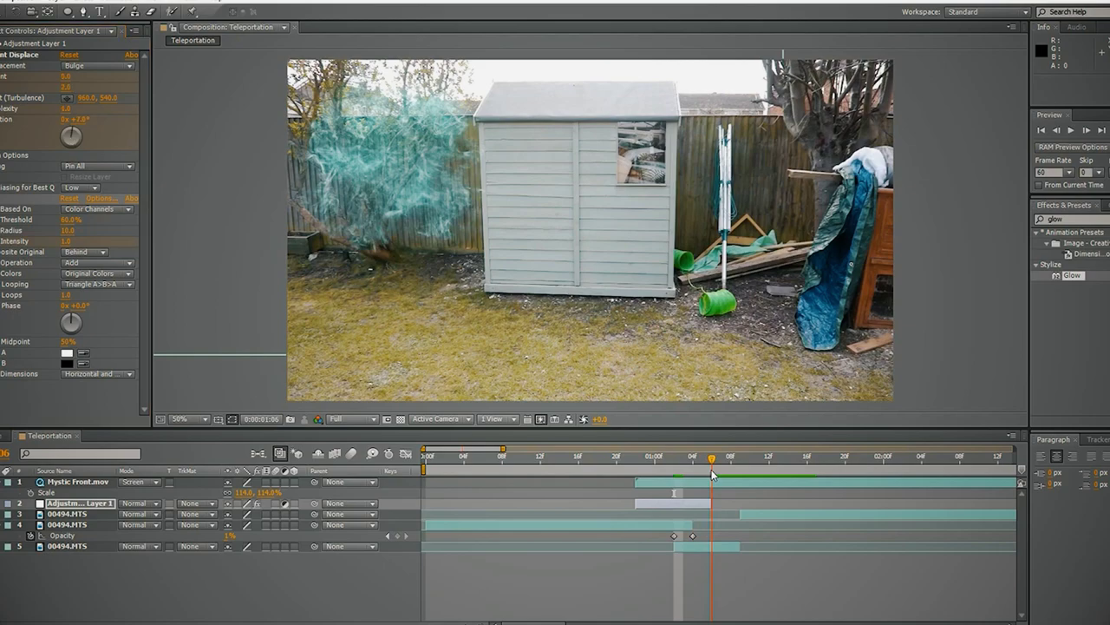
pyautogui.click(70, 242)
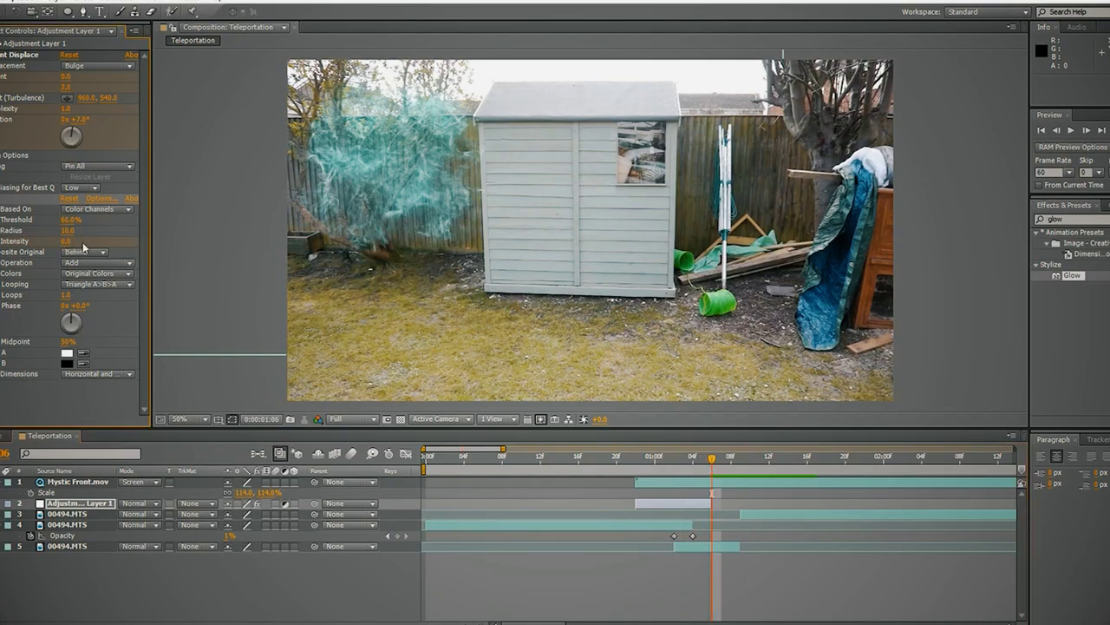
# Step: Preview the glowing teleportation burst from just before the adjustment layer begins
pyautogui.moveTo(707, 462); pyautogui.dragTo(636, 477)
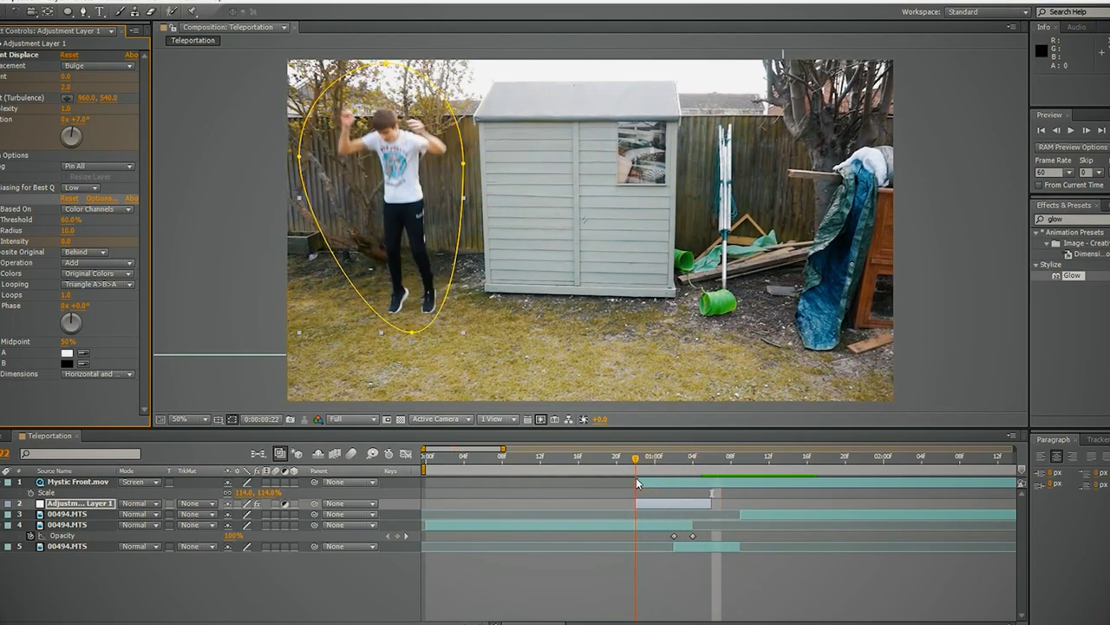
pyautogui.click(1070, 130)
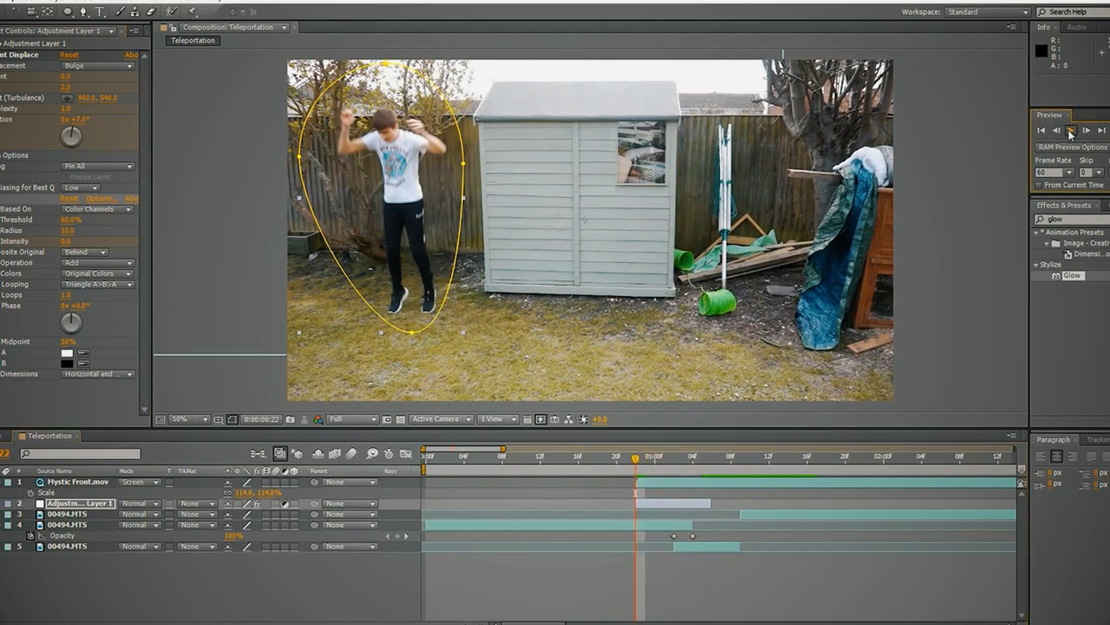
pyautogui.click(635, 469)
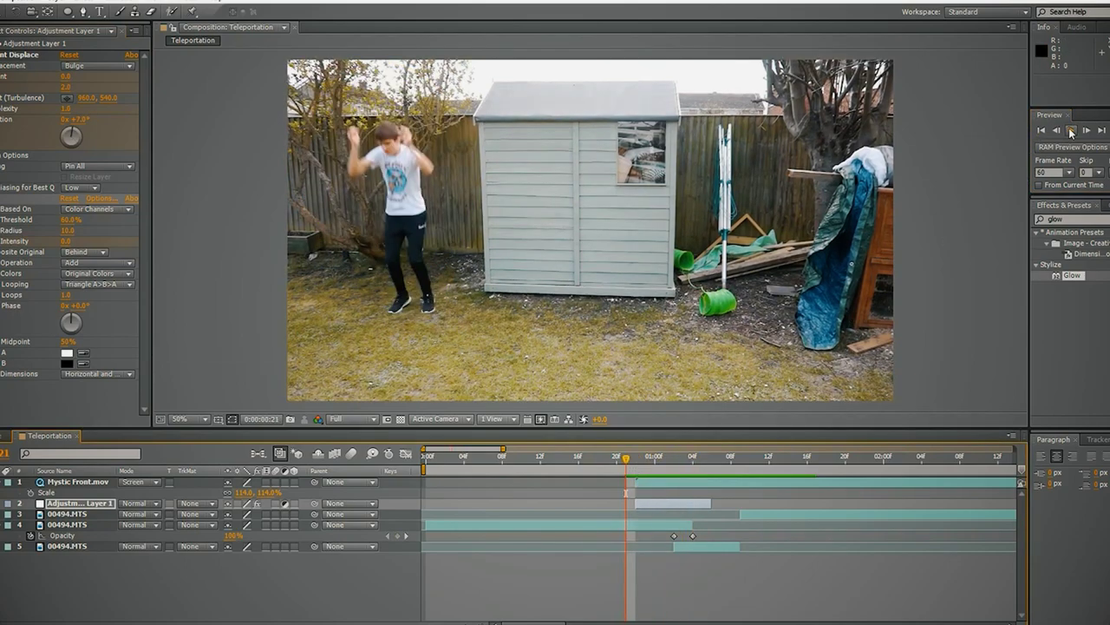
pyautogui.click(1071, 131)
pyautogui.click(629, 461)
pyautogui.click(1070, 130)
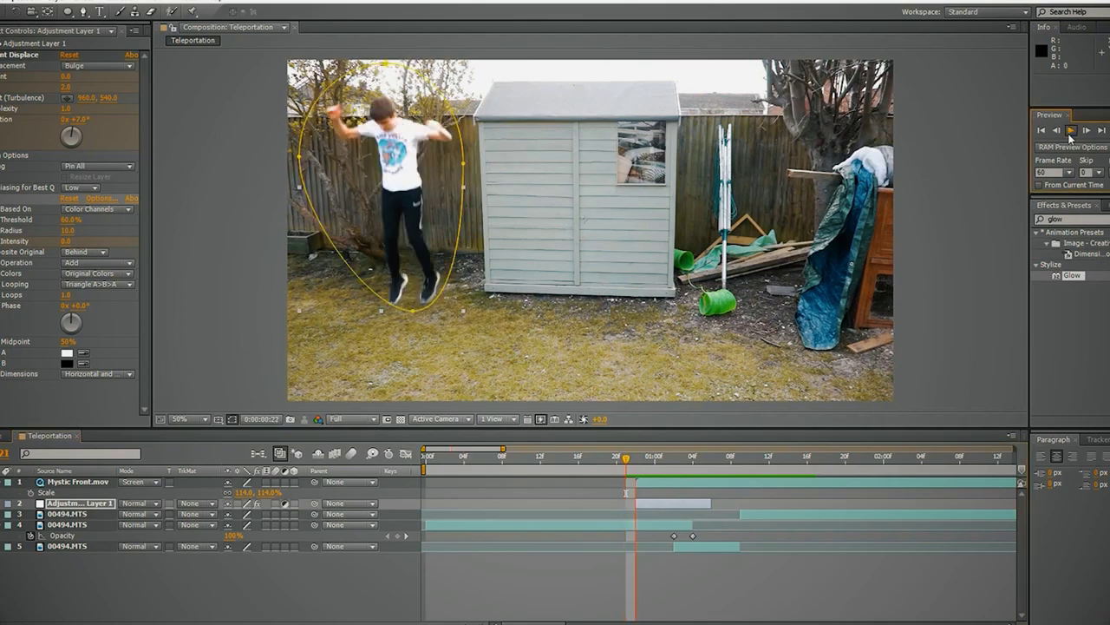
pyautogui.click(823, 460)
pyautogui.click(1071, 130)
# Step: Find the Hue/Saturation effect and apply it to the Mystic Front.mov layer
pyautogui.doubleClick(1054, 219)
pyautogui.press('BackSpace')
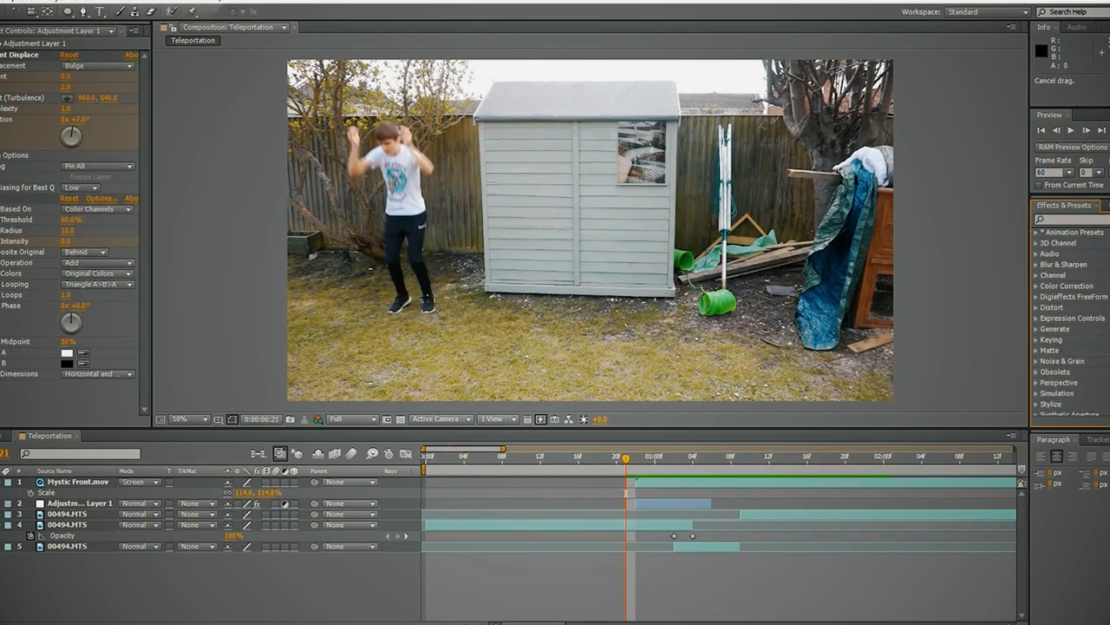
pyautogui.write('hue')
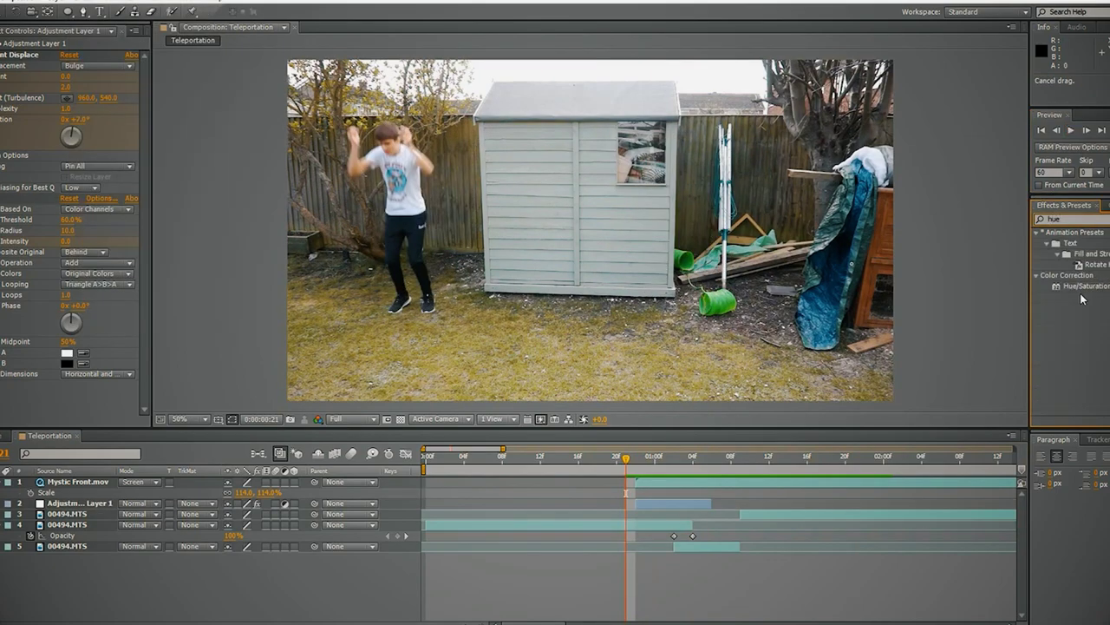
pyautogui.moveTo(887, 404); pyautogui.dragTo(282, 491)
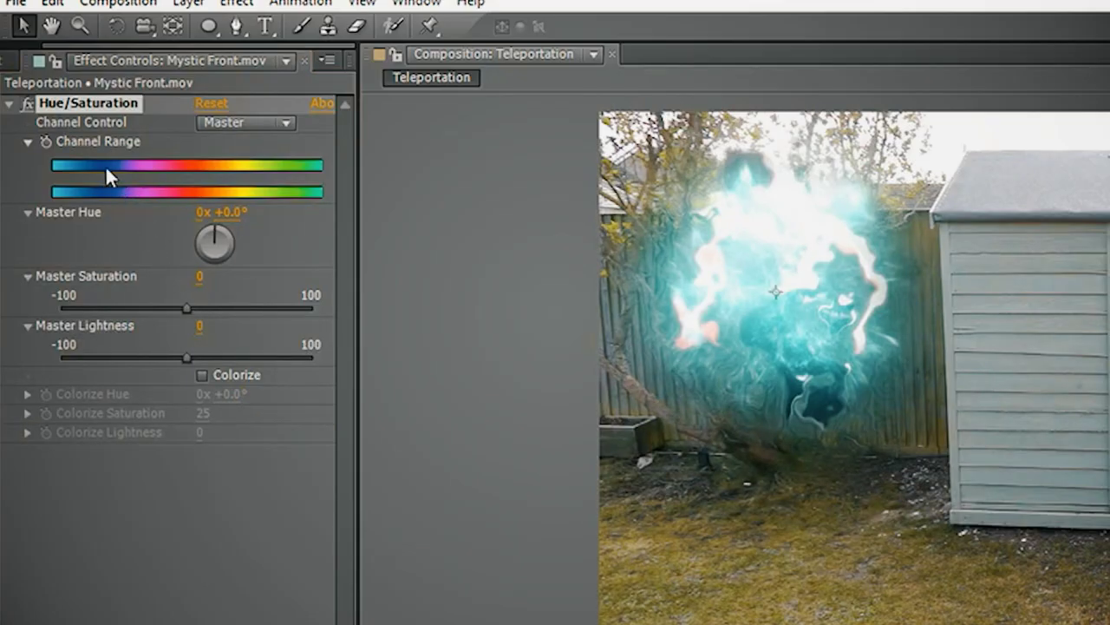
# Step: Try Master Hue shifts such as +23°, +20° and -25° to recolour the Mystic Front.mov burst
pyautogui.click(147, 171)
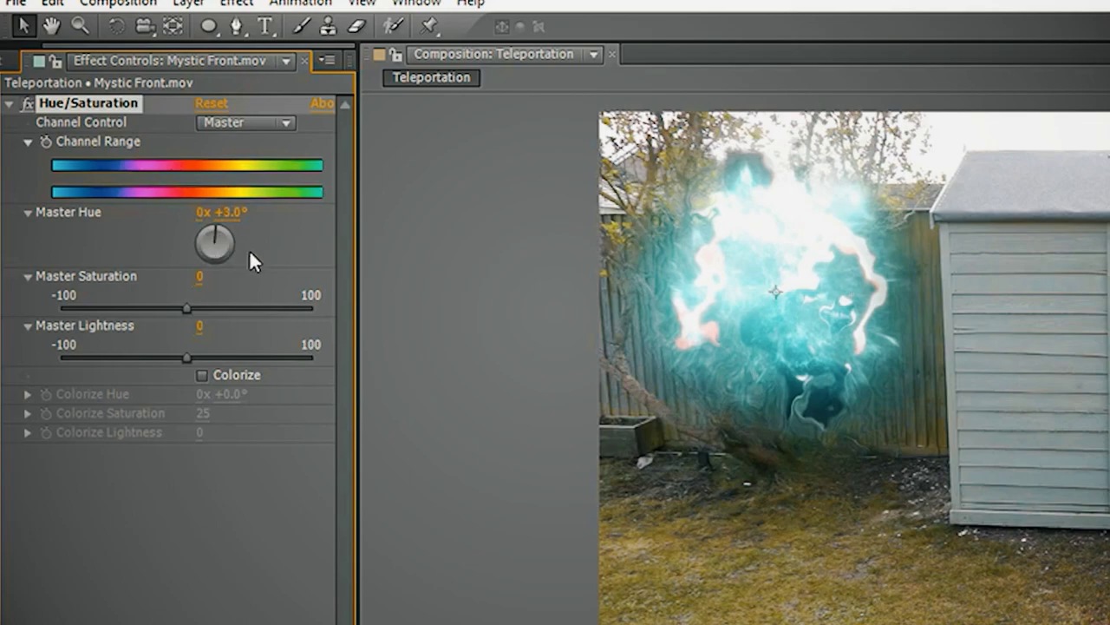
pyautogui.moveTo(250, 252); pyautogui.dragTo(260, 285)
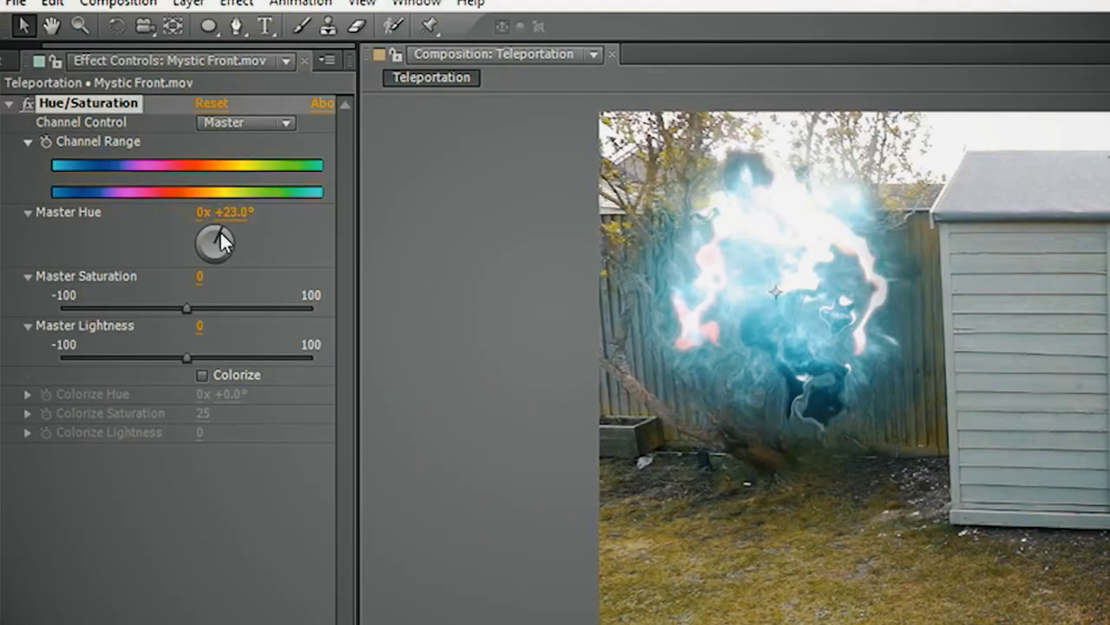
pyautogui.moveTo(219, 230); pyautogui.dragTo(222, 243)
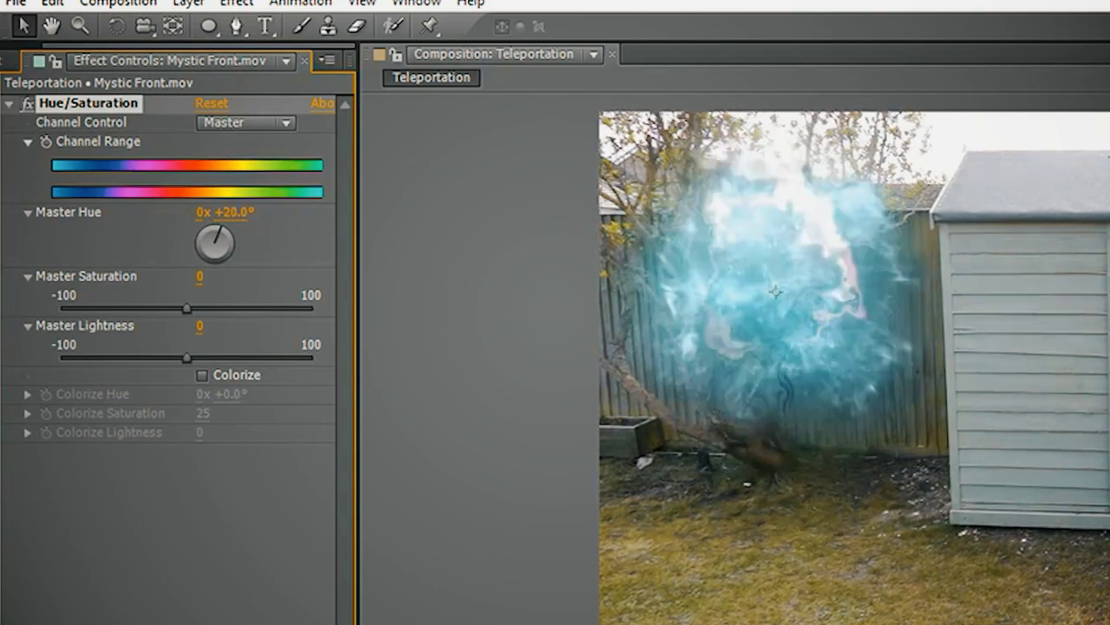
pyautogui.moveTo(212, 243); pyautogui.dragTo(216, 247)
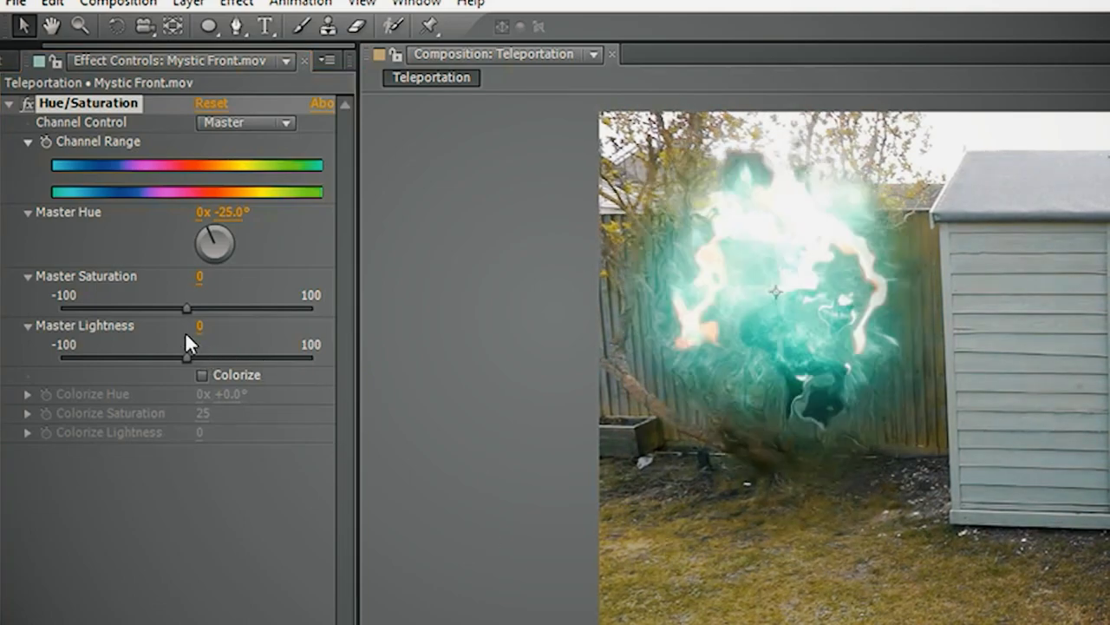
# Step: Set the burst's Master Saturation to 7 and Master Lightness to 0, and open its Master Hue value for editing
pyautogui.moveTo(186, 309); pyautogui.dragTo(256, 301)
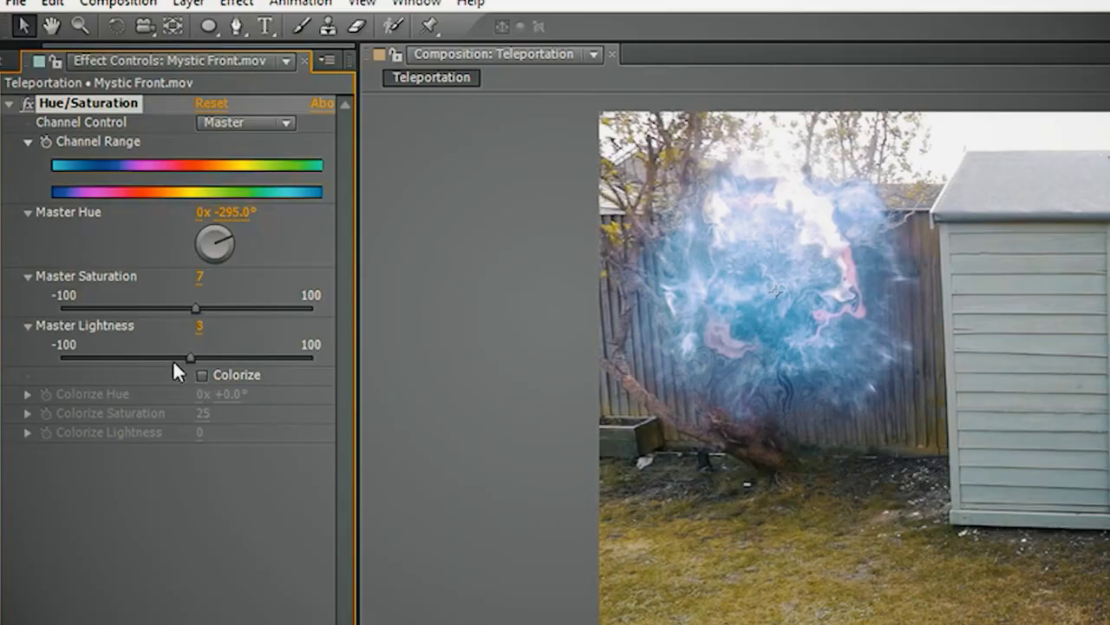
pyautogui.moveTo(172, 359); pyautogui.dragTo(117, 358)
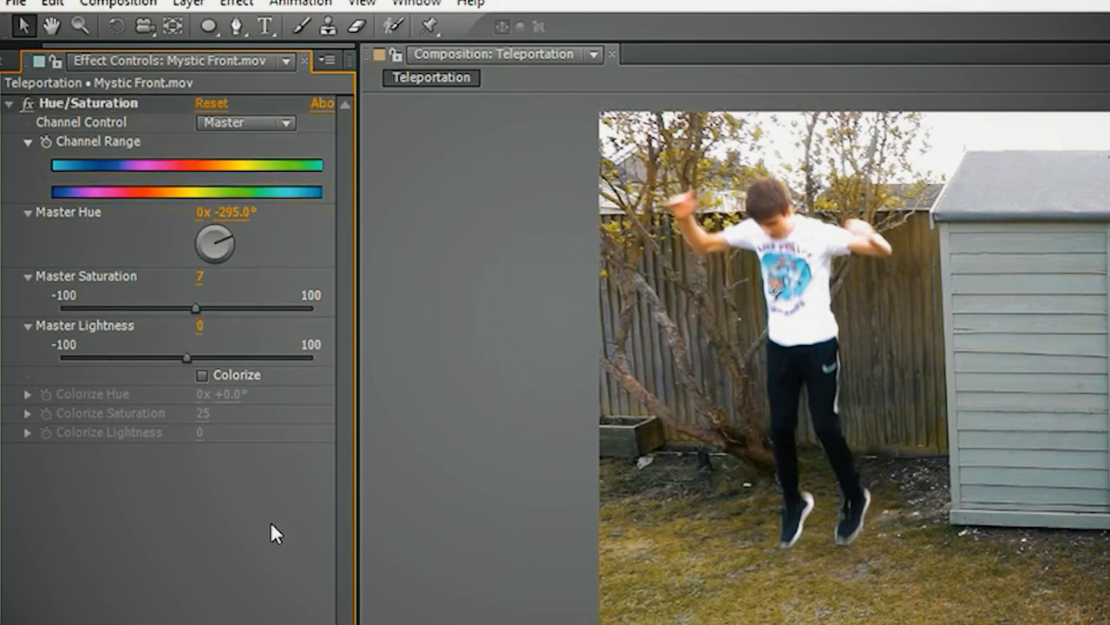
pyautogui.click(233, 215)
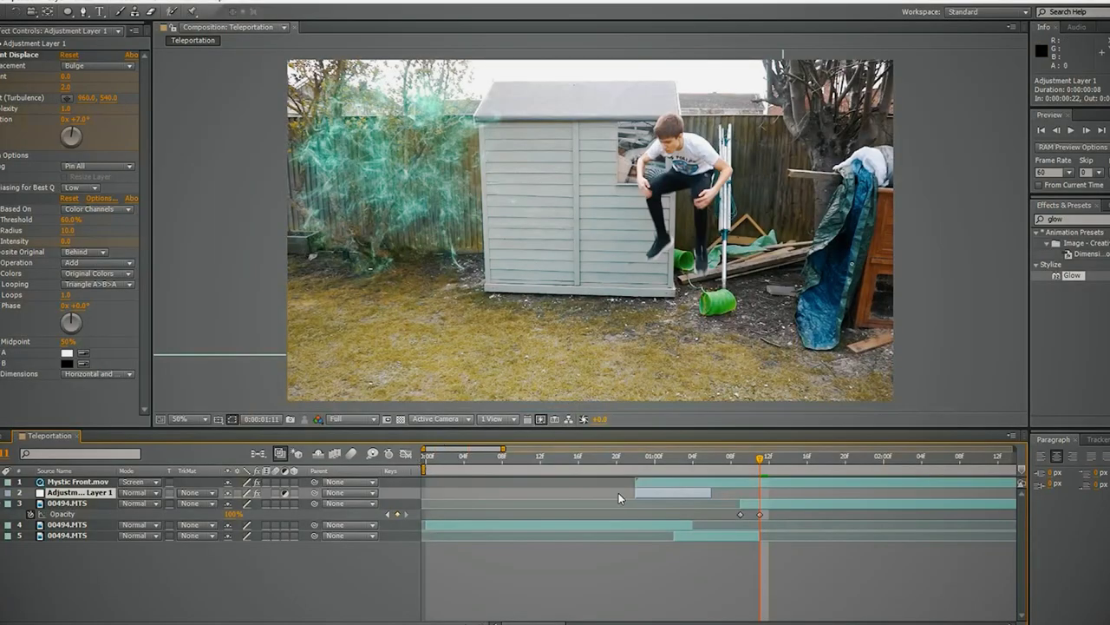
# Step: Duplicate Adjustment Layer 1 with its Turbulent Displace and Glow effects
pyautogui.hotkey('ctrl', 'd')
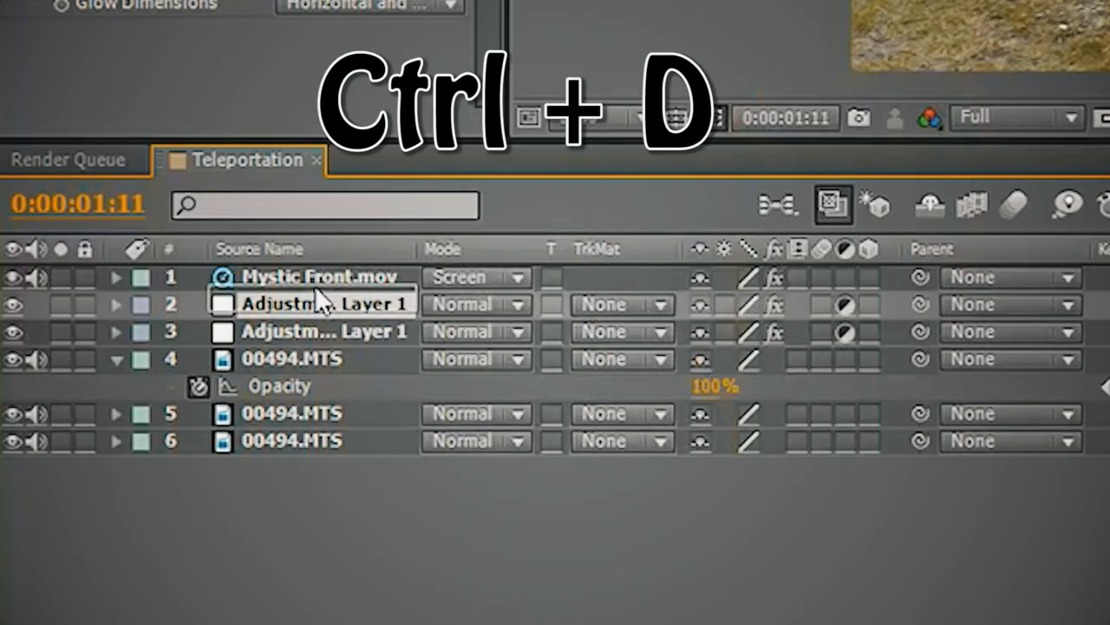
# Step: Place the duplicated Adjustment Layer 1 above Mystic Front.mov and shift it in time to start at 0:00:01:07
pyautogui.moveTo(316, 291); pyautogui.dragTo(315, 267)
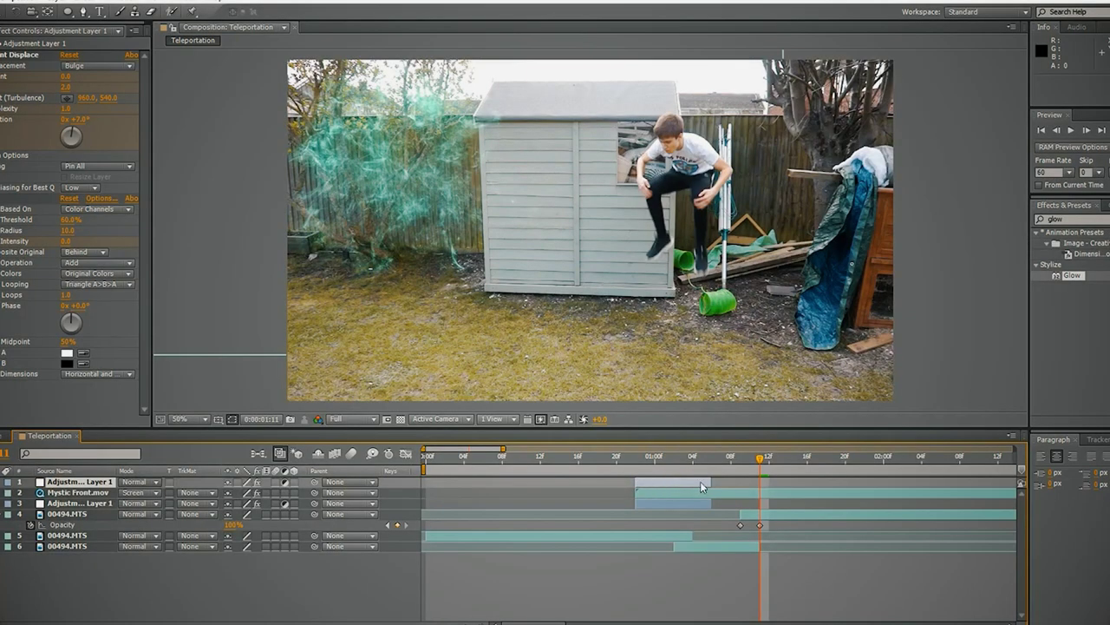
pyautogui.moveTo(759, 468); pyautogui.dragTo(732, 487)
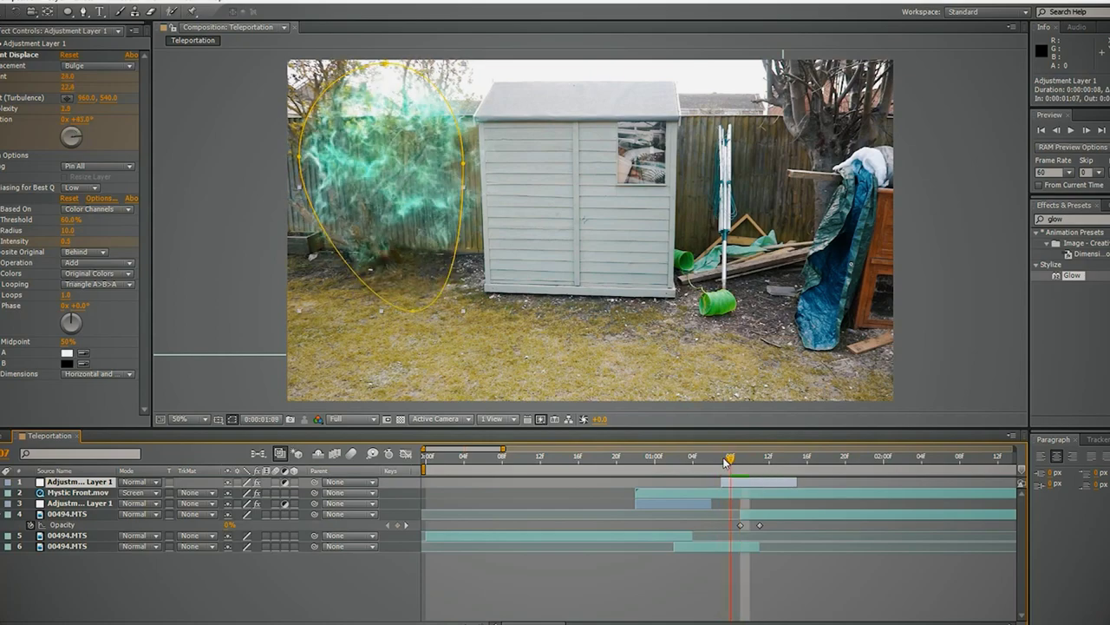
pyautogui.click(727, 463)
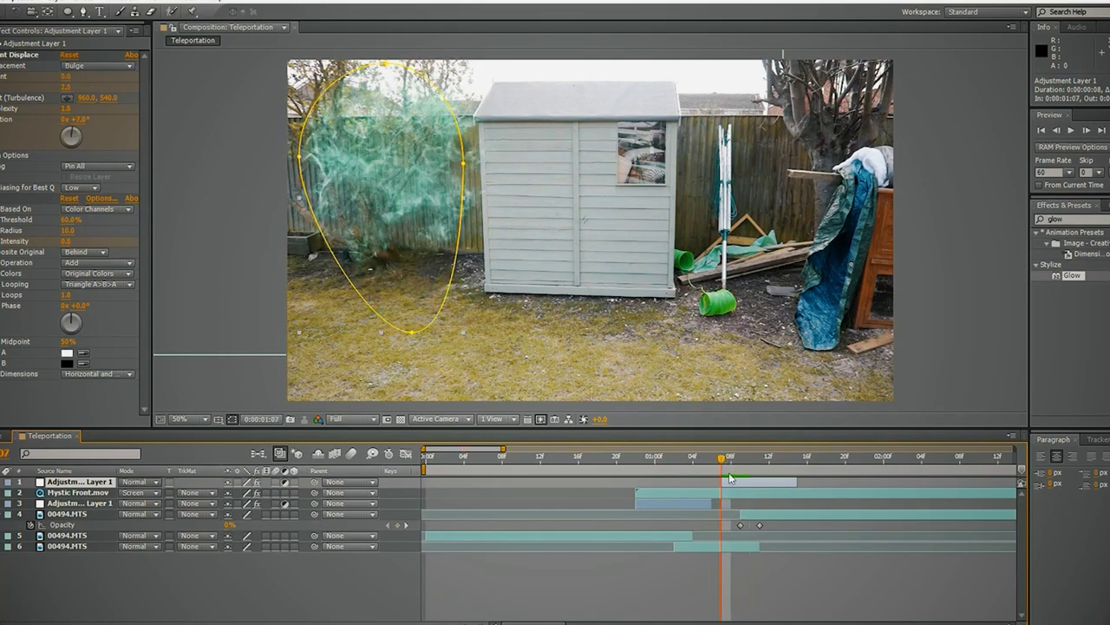
# Step: Reposition the duplicated adjustment layer to about 1880, 544 so its mask covers the second jump beside the shed
pyautogui.moveTo(644, 199); pyautogui.dragTo(658, 198)
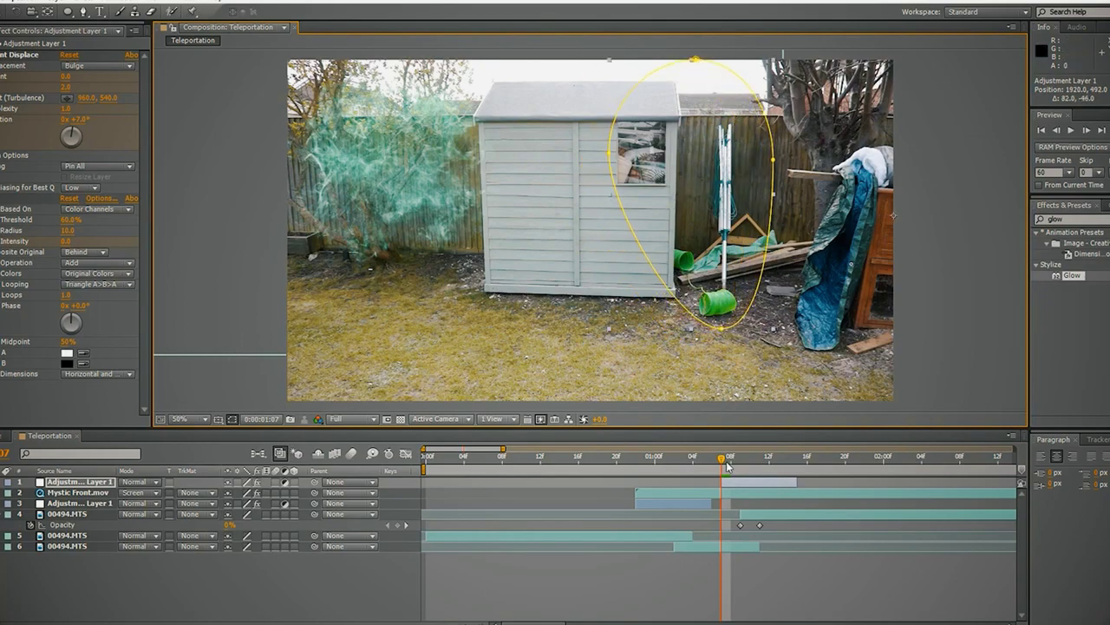
pyautogui.moveTo(727, 466); pyautogui.dragTo(753, 472)
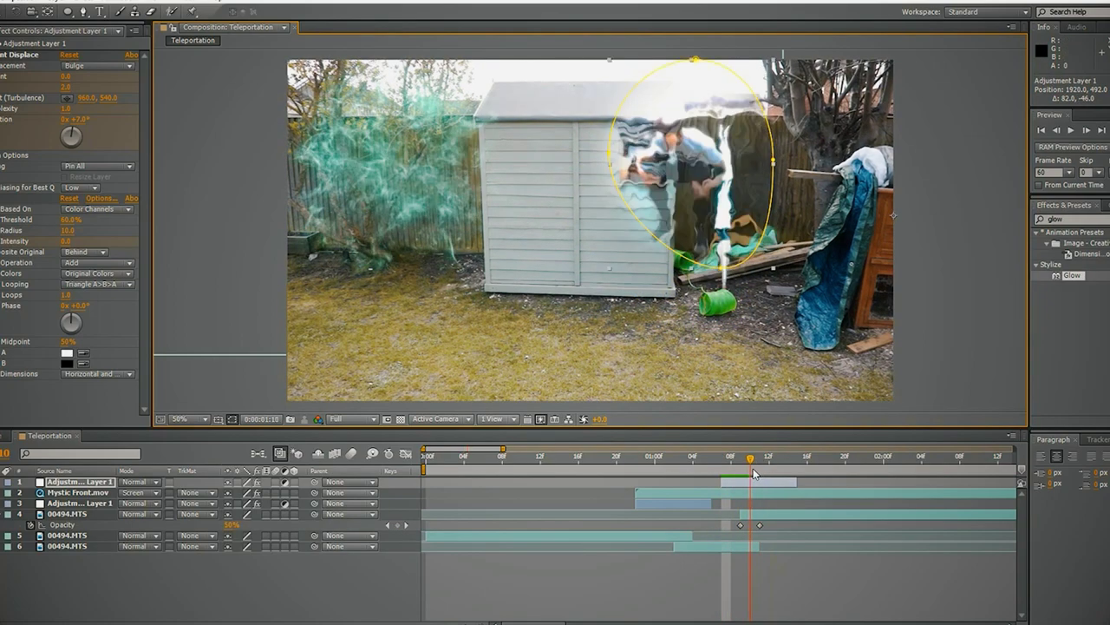
pyautogui.moveTo(694, 174); pyautogui.dragTo(683, 191)
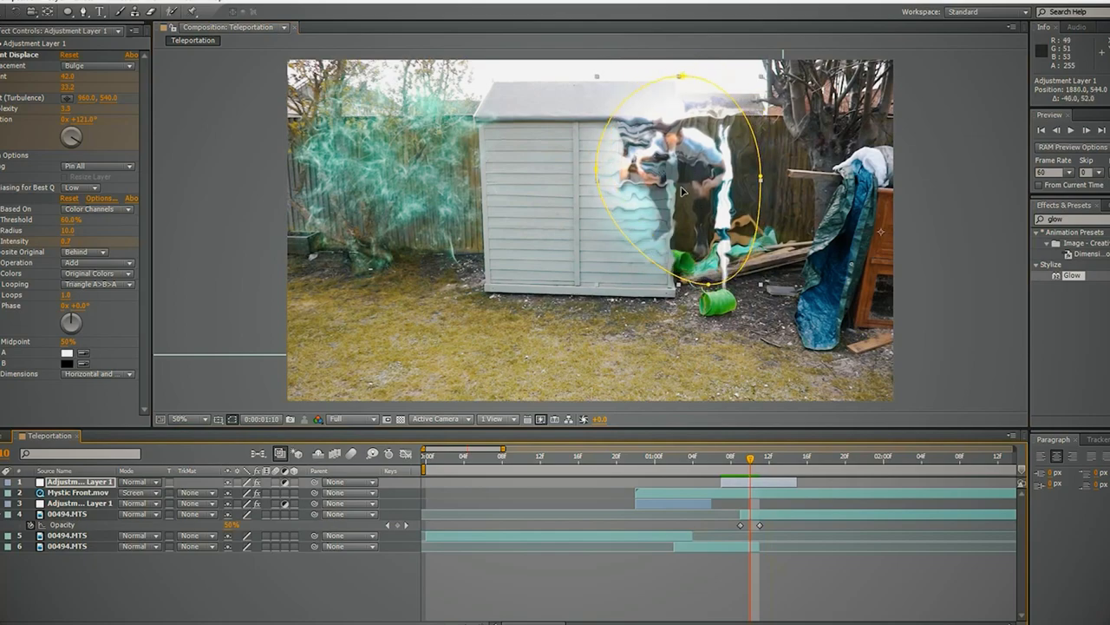
pyautogui.moveTo(746, 449); pyautogui.dragTo(723, 451)
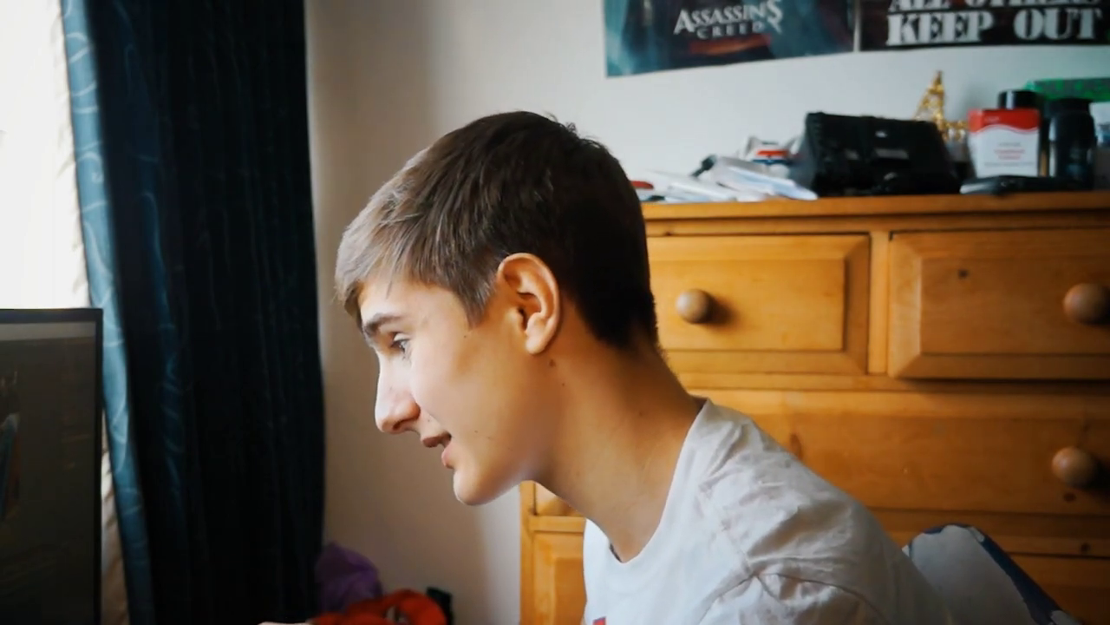
# Step: Time-reverse the duplicated adjustment layer and check its distortion from 0:00:01:07 to 0:00:01:10
pyautogui.rightClick(745, 486)
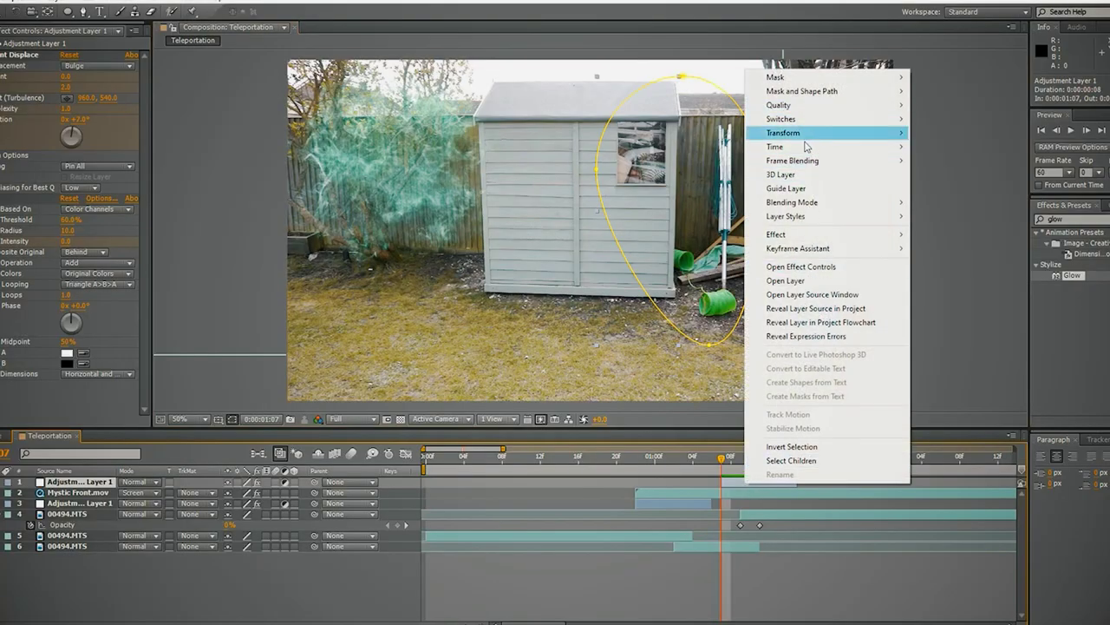
pyautogui.moveTo(805, 148)
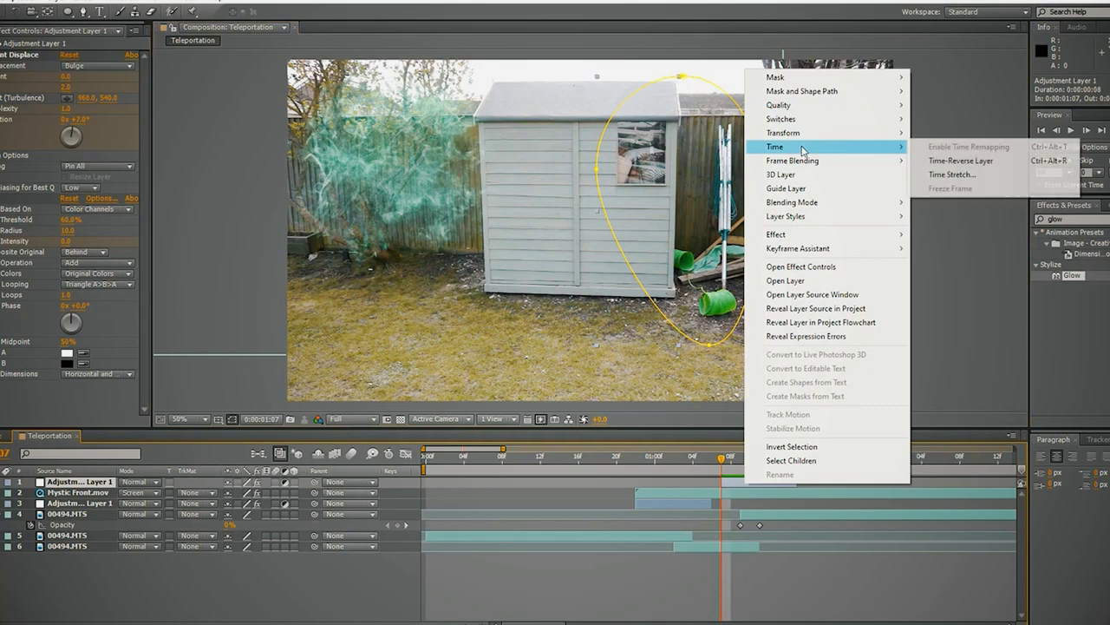
pyautogui.click(936, 157)
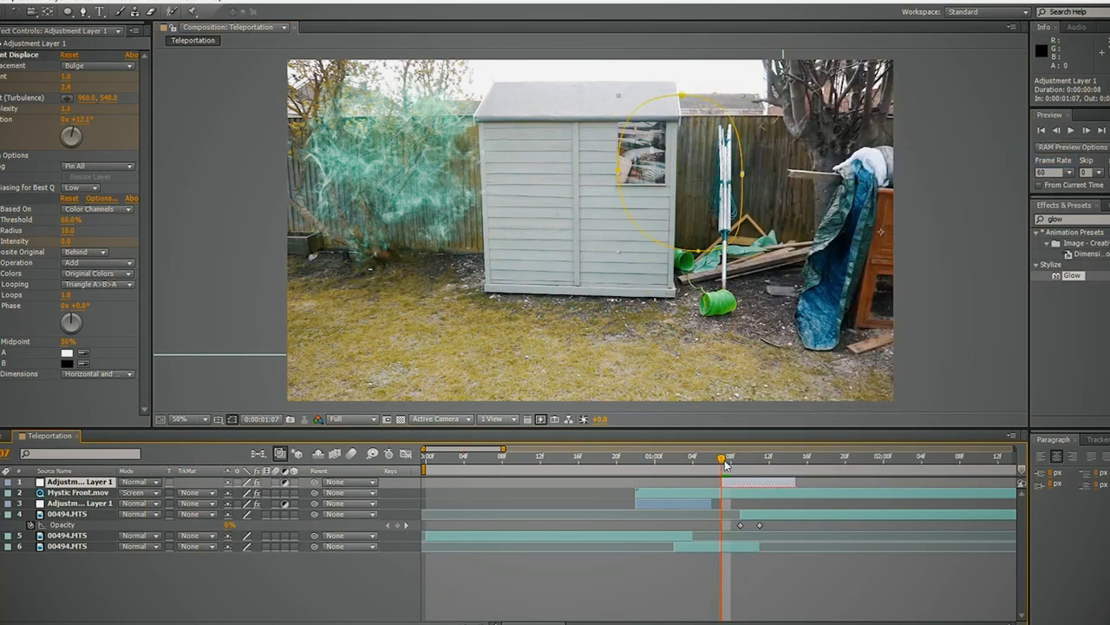
pyautogui.moveTo(725, 464)
pyautogui.mouseDown()
pyautogui.moveTo(799, 490)
pyautogui.moveTo(725, 496)
pyautogui.moveTo(750, 497)
pyautogui.mouseUp()
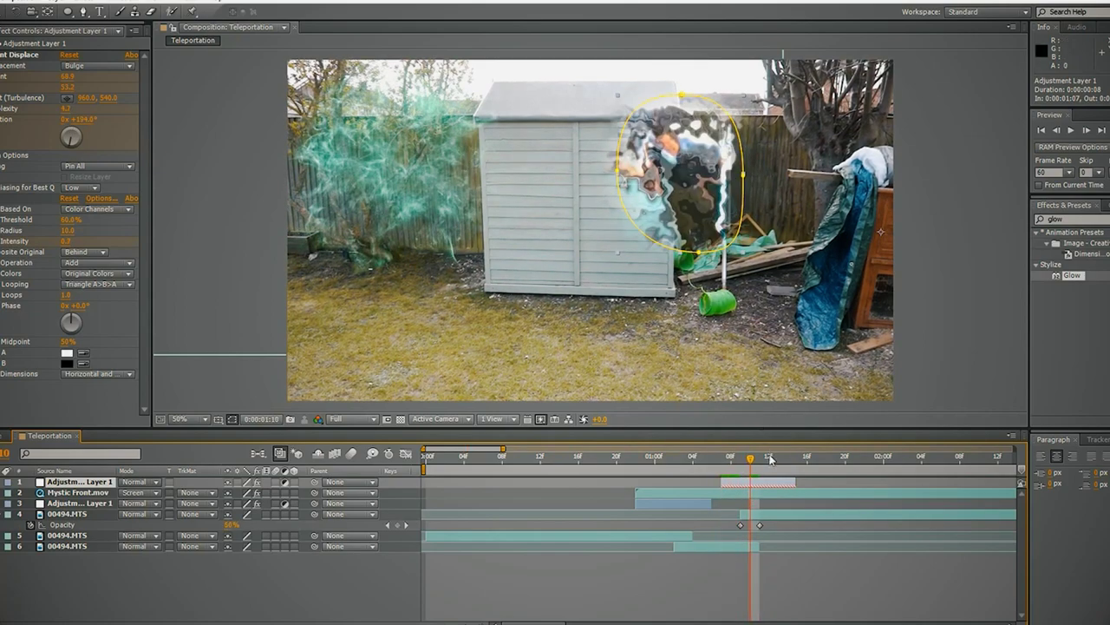
# Step: Step through frames 0:00:01:10 to 0:00:01:12 and reshape the lower edge of the copy's mask to follow the landing jumper
pyautogui.click(1088, 132)
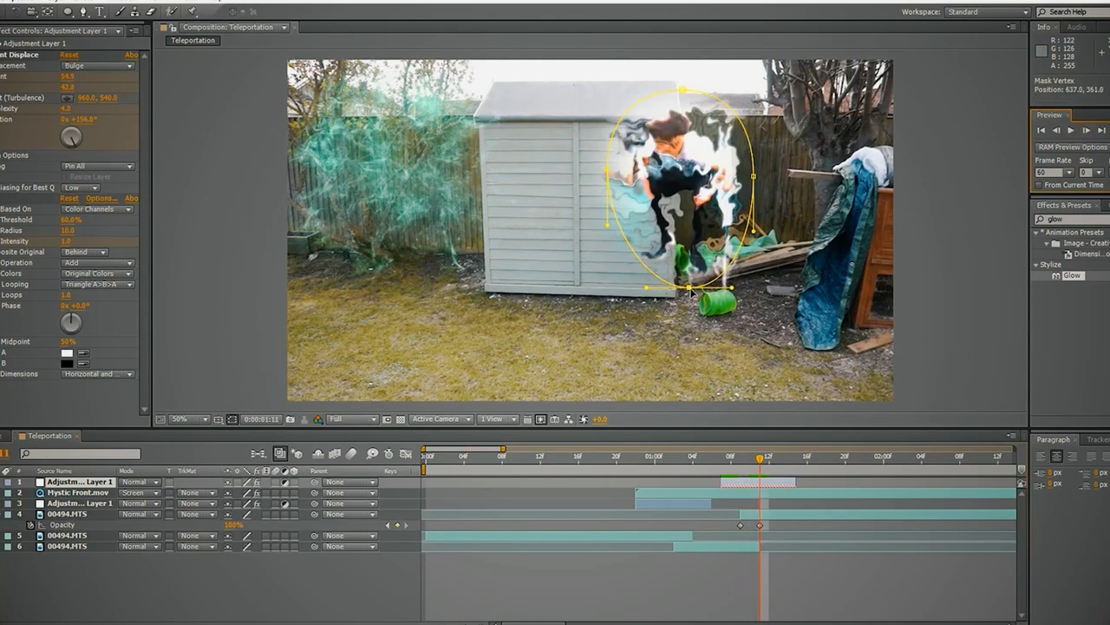
pyautogui.click(1057, 130)
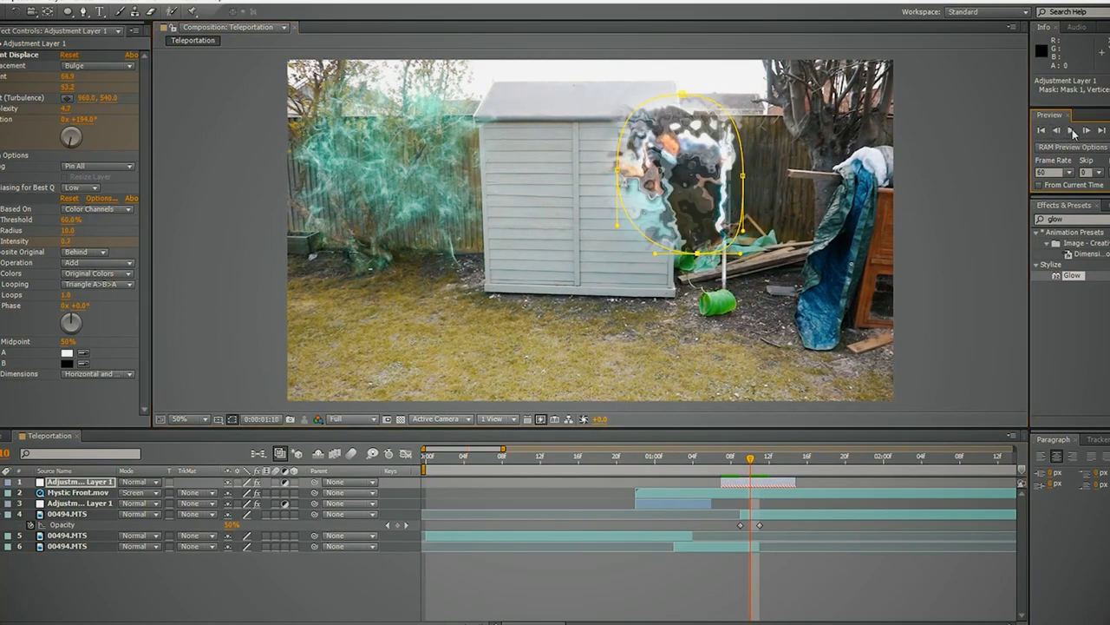
pyautogui.click(1088, 130)
pyautogui.click(1088, 130)
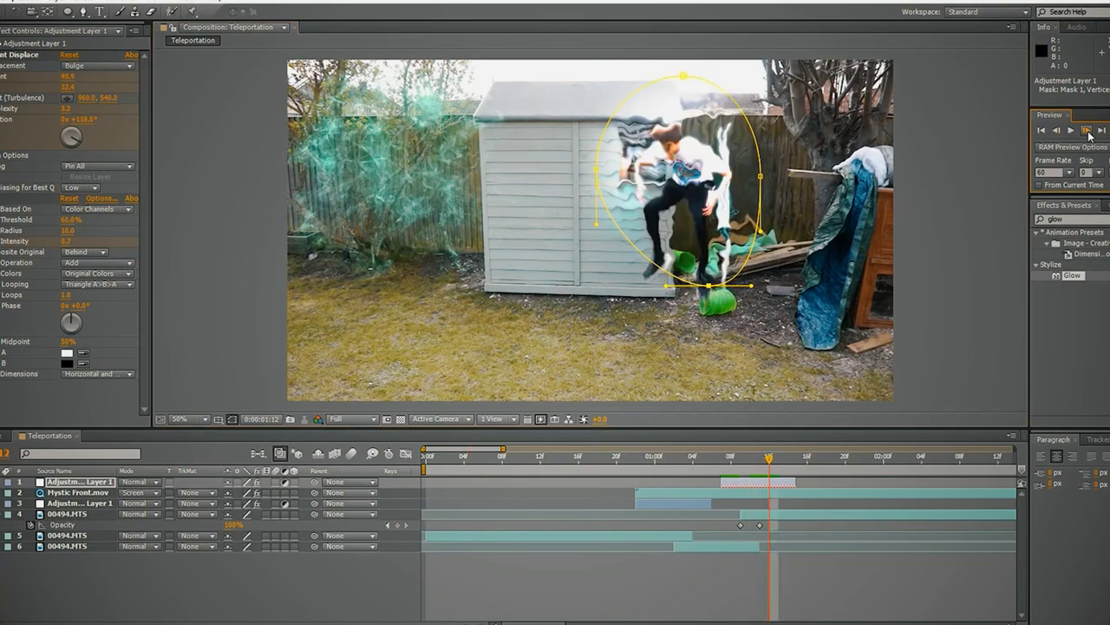
pyautogui.moveTo(700, 297); pyautogui.dragTo(688, 315)
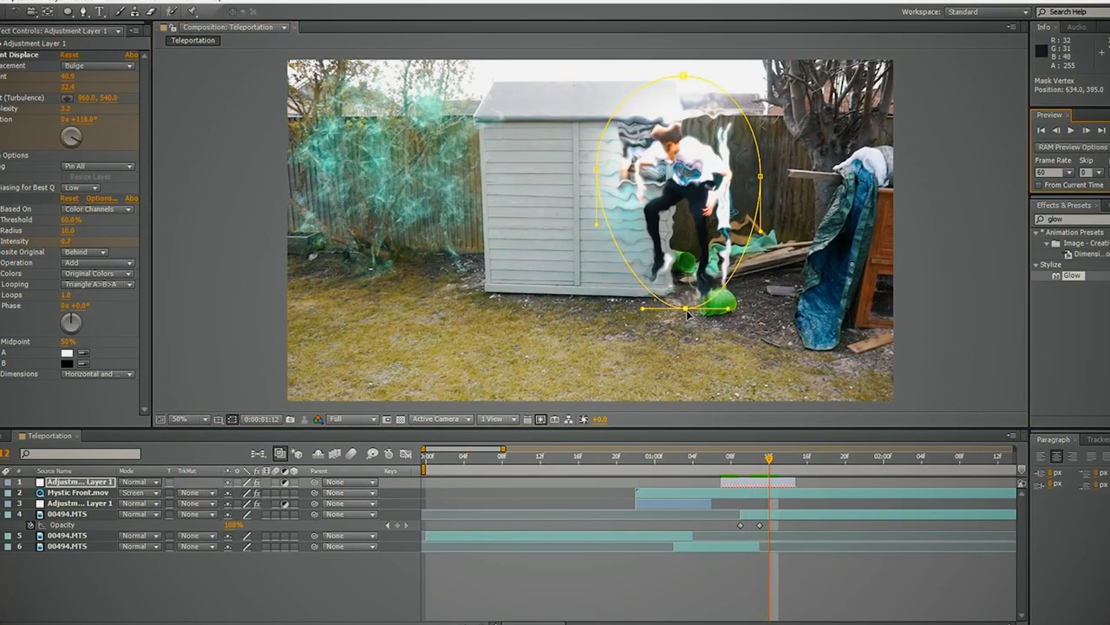
# Step: Duplicate Mystic Front.mov, put the copy on top starting at 0:00:01:07, and position it at about 1226, 362 over the second jump
pyautogui.click(720, 456)
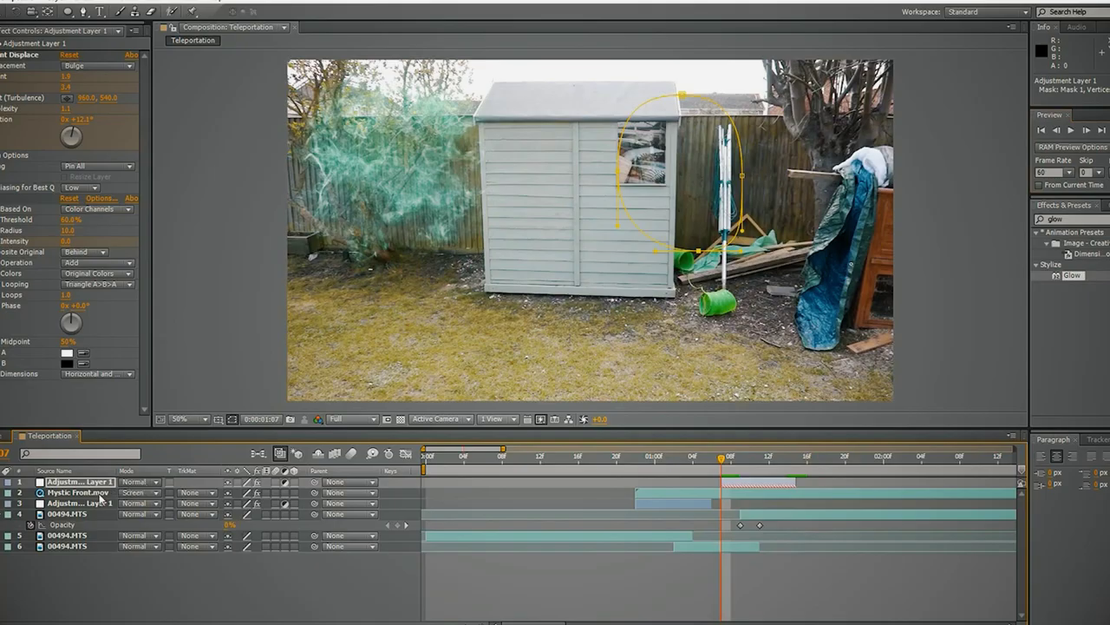
pyautogui.click(98, 493)
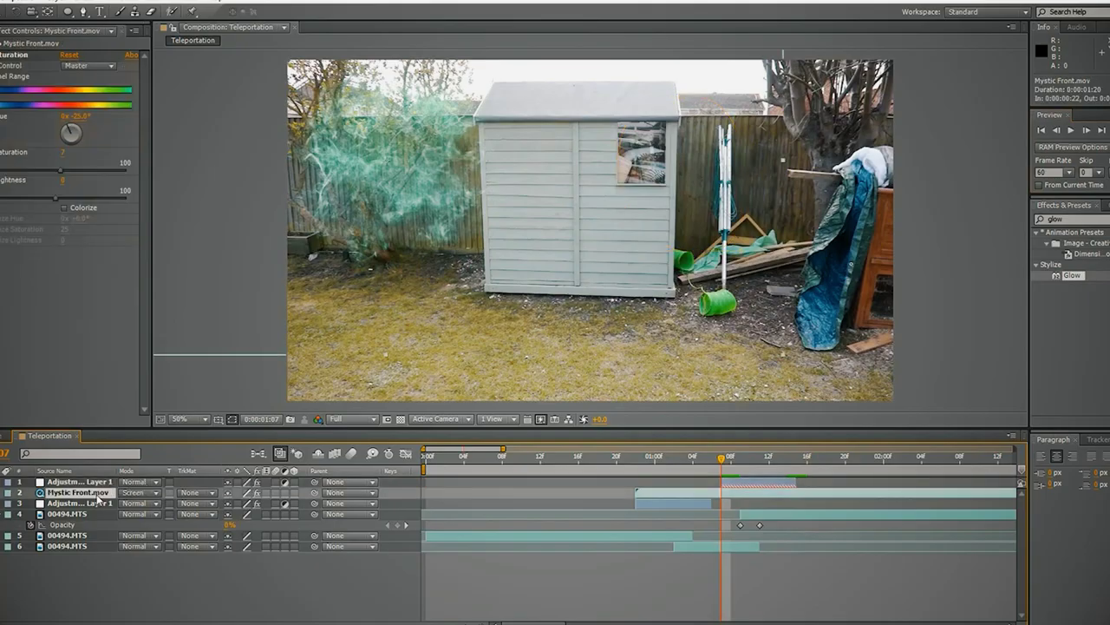
pyautogui.hotkey('ctrl', 'd')
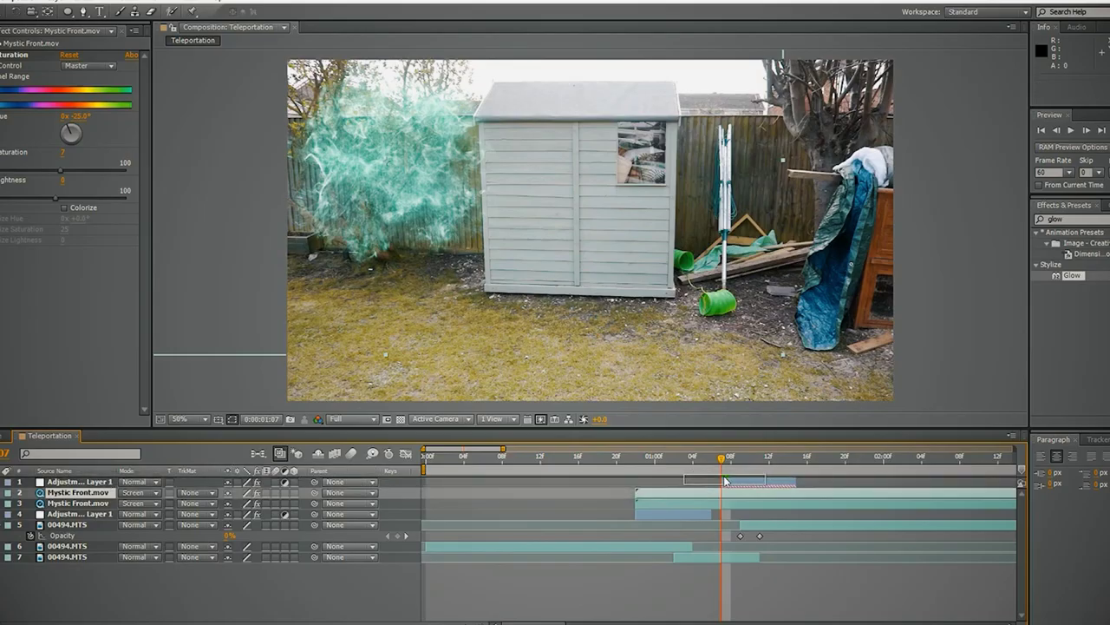
pyautogui.moveTo(724, 482); pyautogui.dragTo(751, 462)
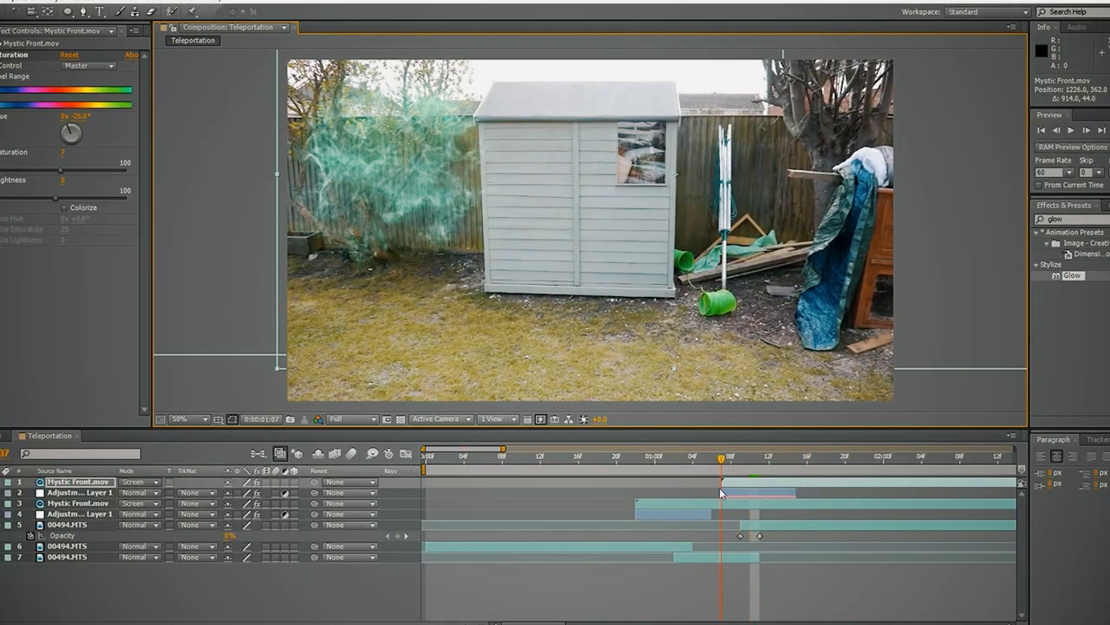
# Step: Check the copied burst's timing up to 0:00:01:10 and reveal the Scale property of the top Mystic Front.mov layer
pyautogui.press('pageup')
pyautogui.moveTo(729, 498); pyautogui.dragTo(752, 462)
pyautogui.click(721, 482)
pyautogui.press('s')
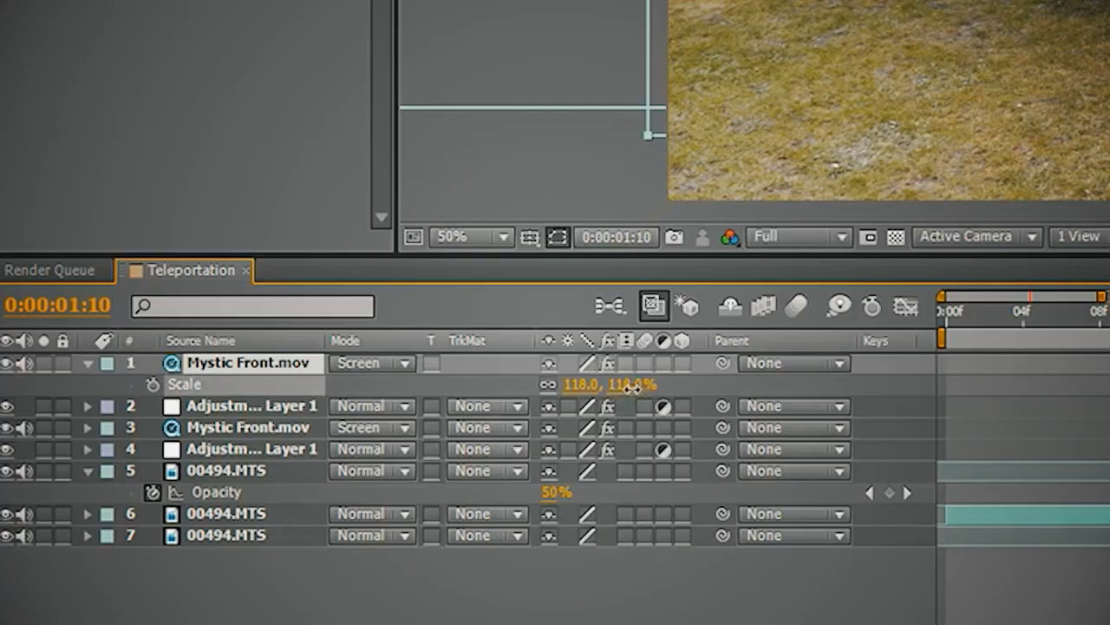